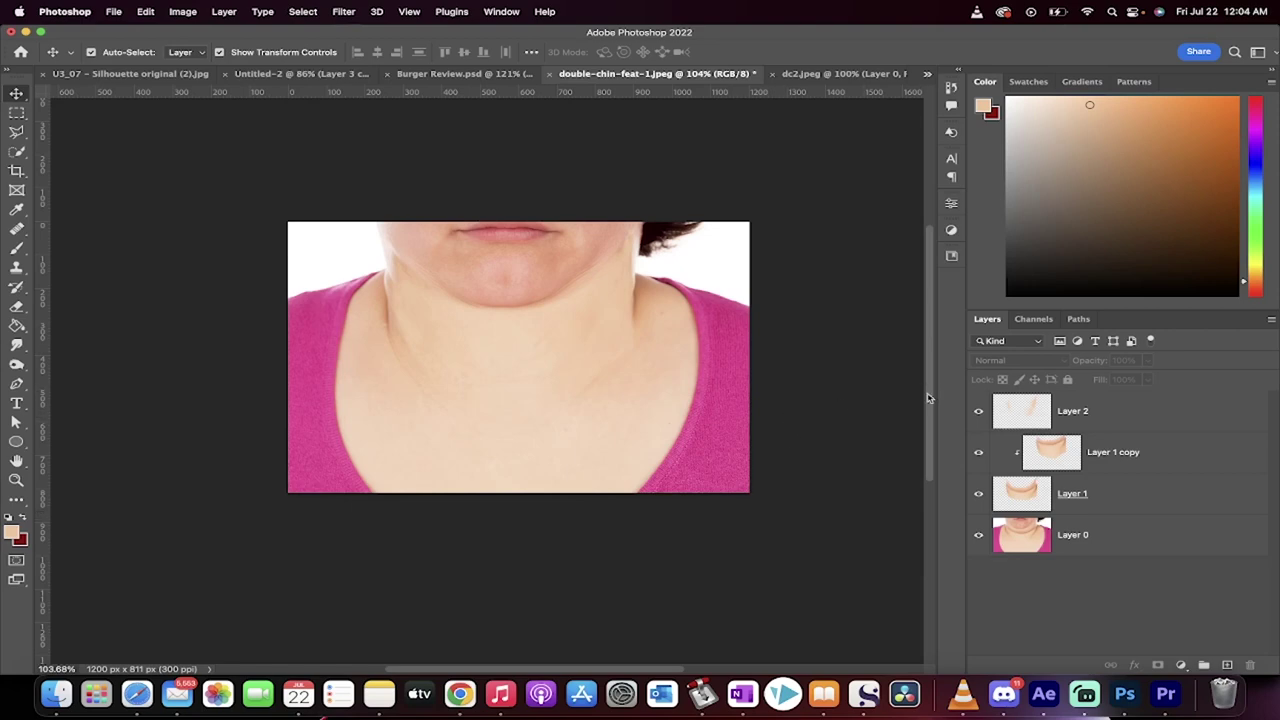
Compare the finished double-chin retouch with the original by hiding and reshowing the three layers above Layer 0.
left_click_drag(978, 411, 975, 500)
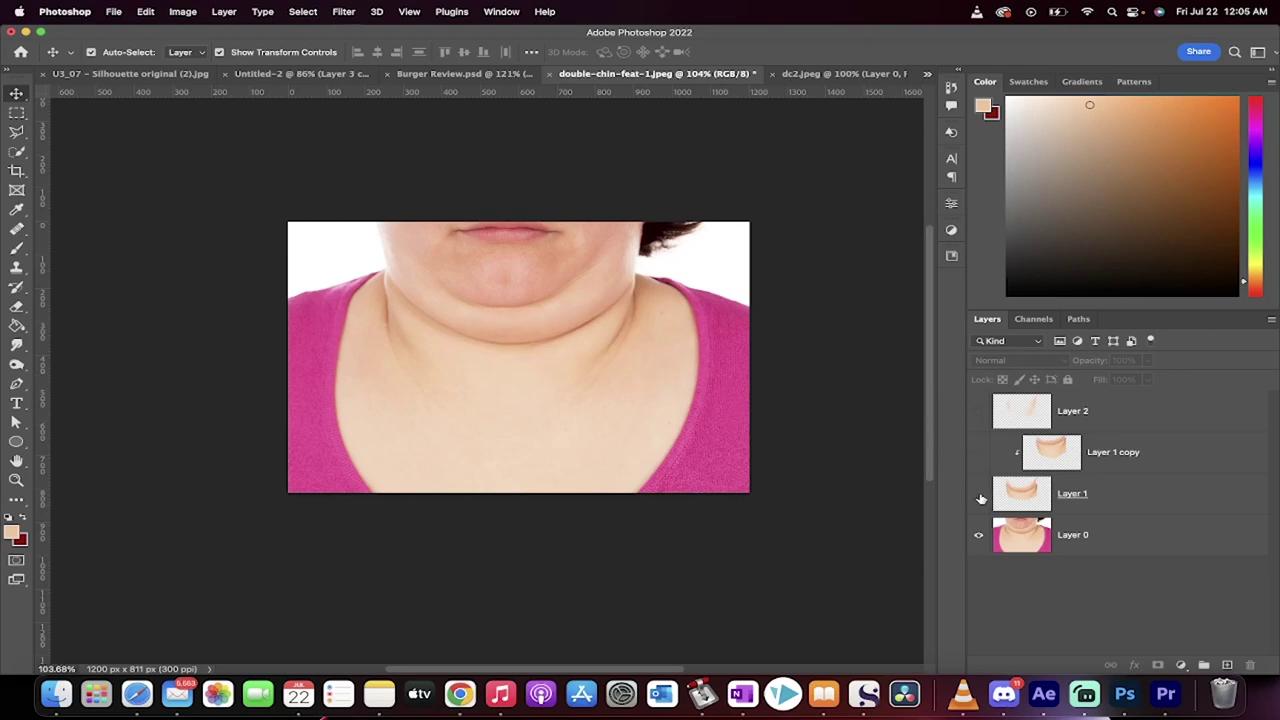
left_click_drag(981, 499, 980, 418)
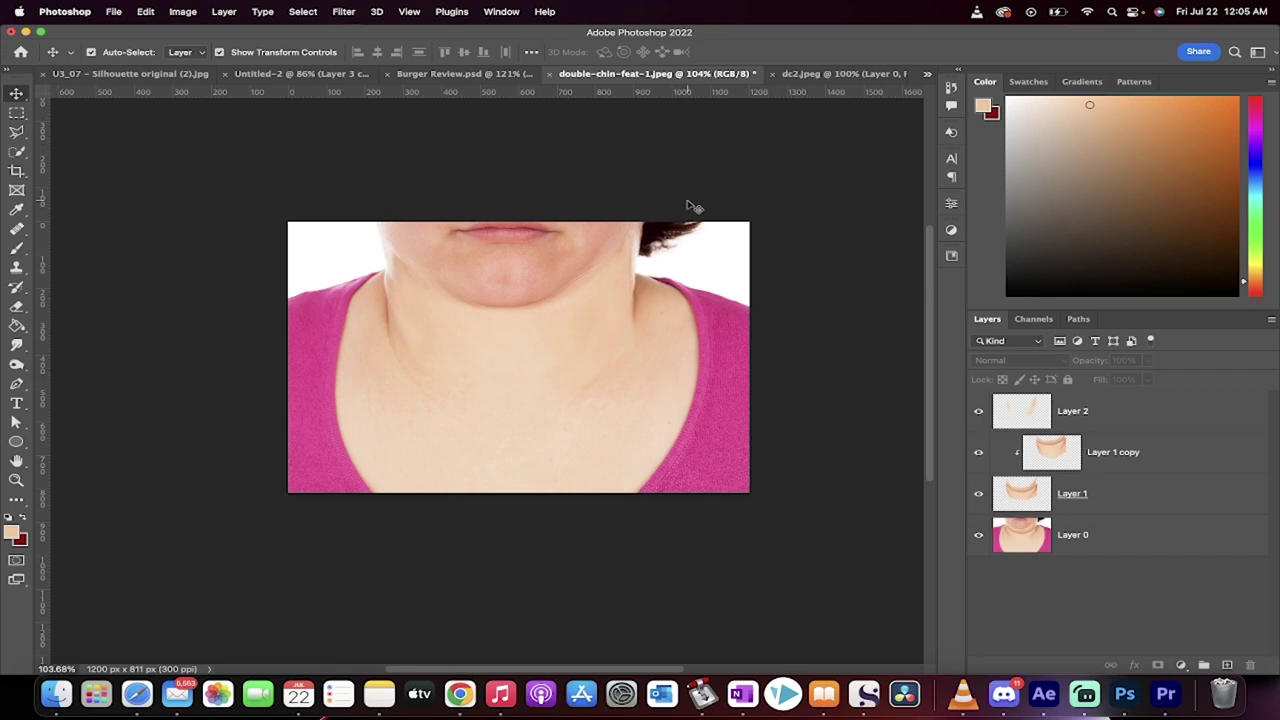
In the dc2.jpeg document, draw a closed Pen path on Layer 0 along the chin line and around the double chin and upper neck.
left_click(835, 77)
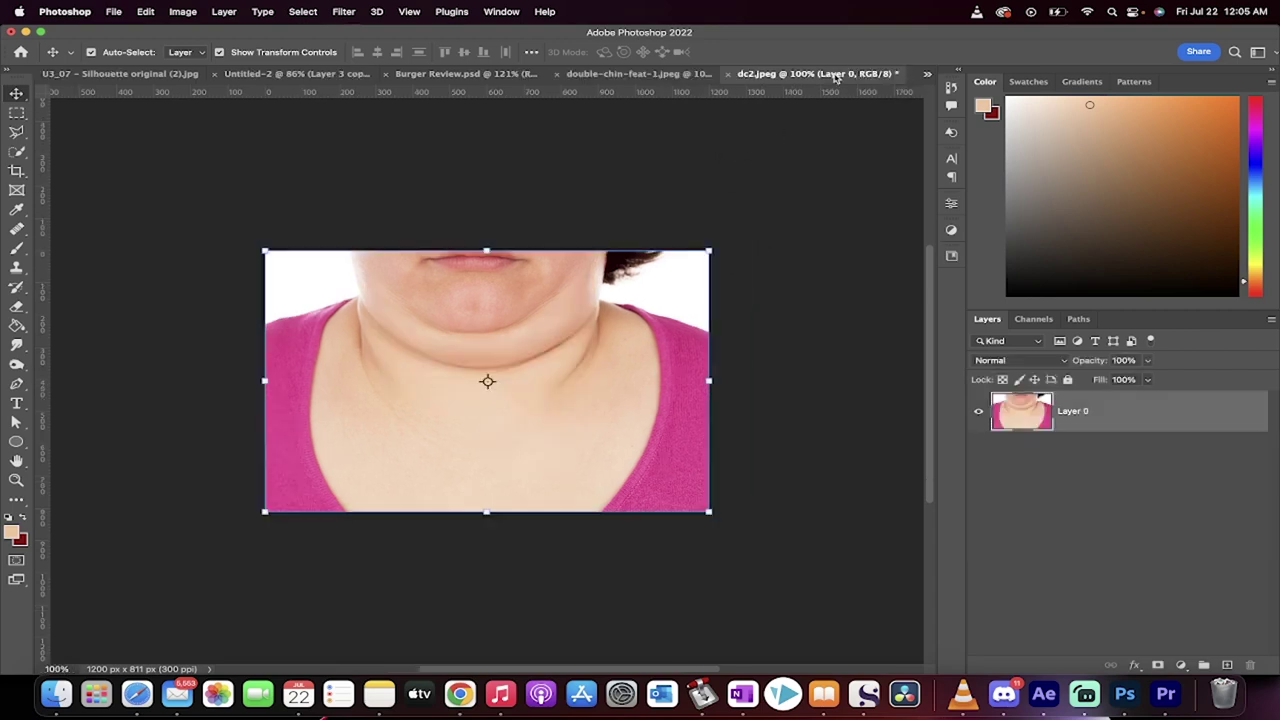
left_click(1164, 478)
left_click(1157, 422)
left_click(17, 385)
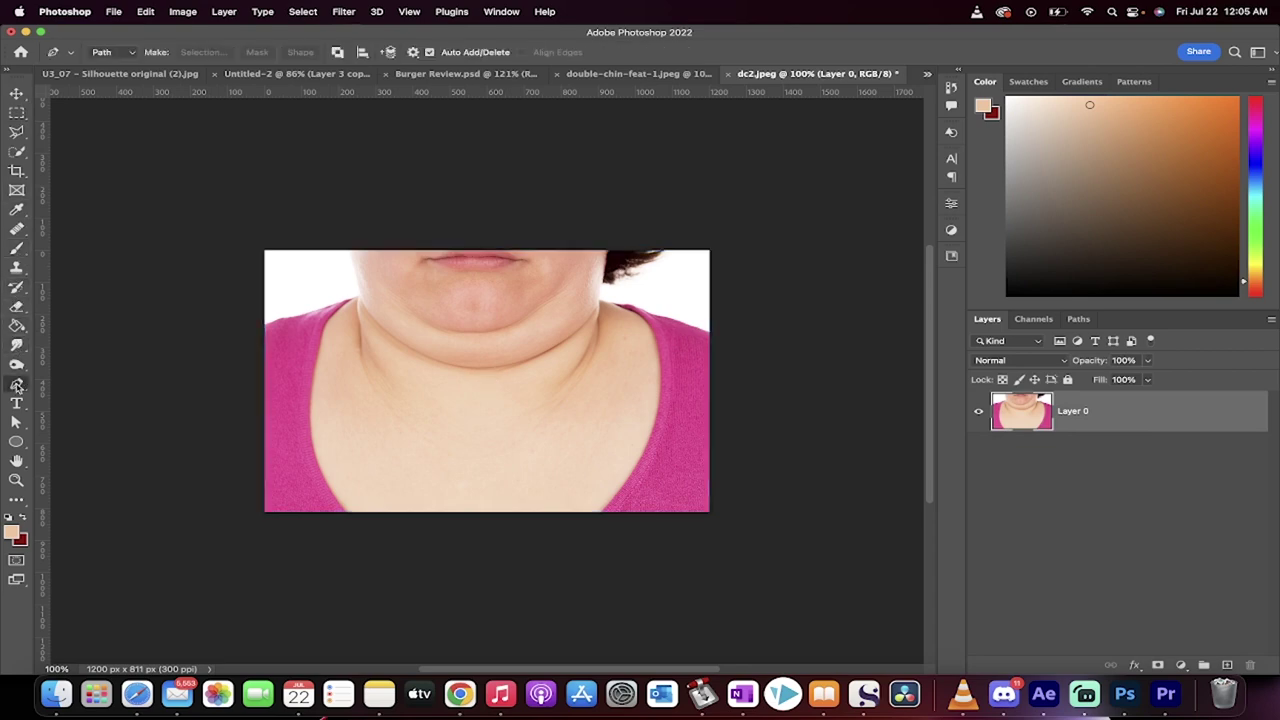
left_click(353, 251)
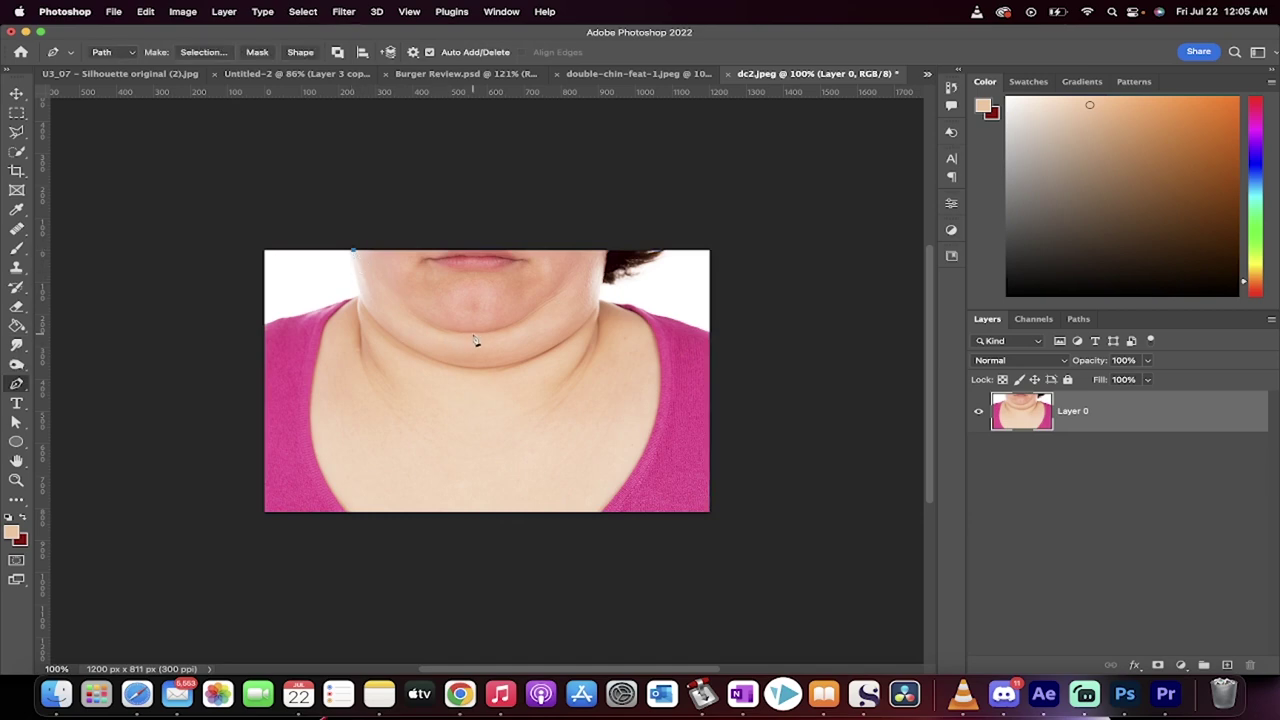
left_click_drag(476, 333, 549, 326)
left_click_drag(604, 244, 625, 231)
left_click(600, 401)
left_click(417, 414)
left_click_drag(364, 381, 362, 356)
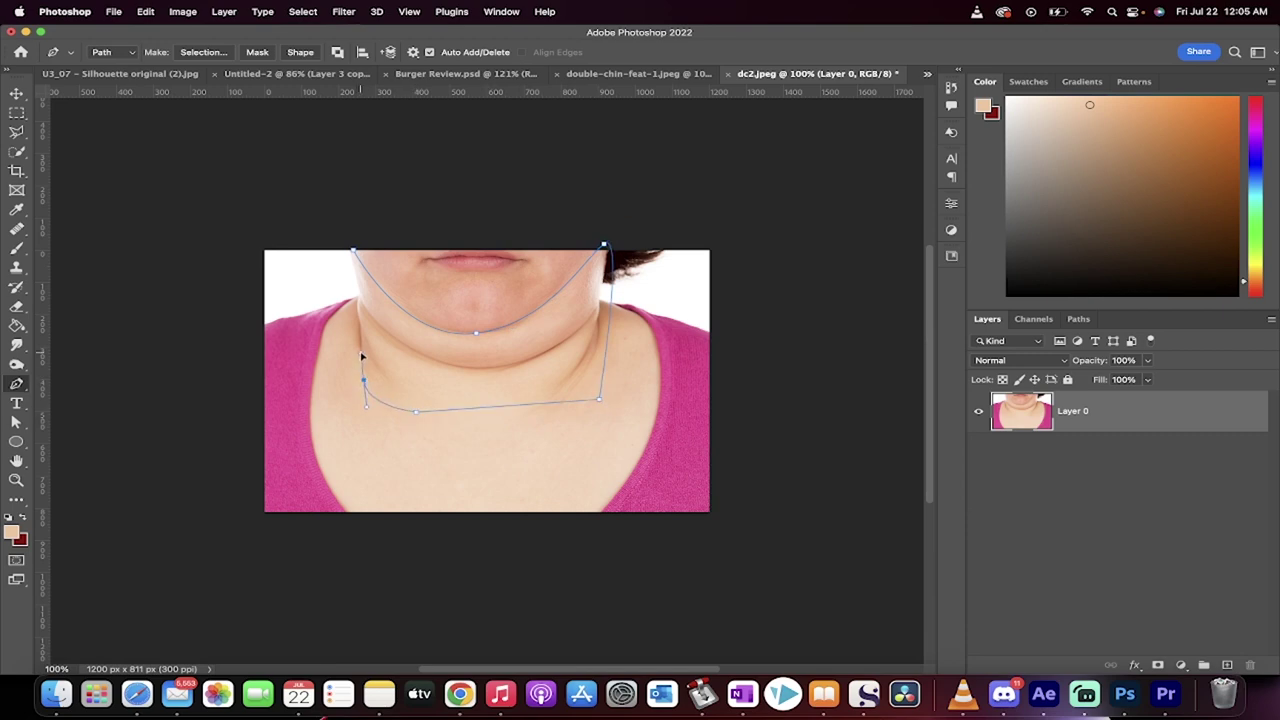
left_click(355, 252)
Convert the path into a new anti-aliased selection with a feather radius of 4 pixels.
left_click(499, 329)
right_click(502, 334)
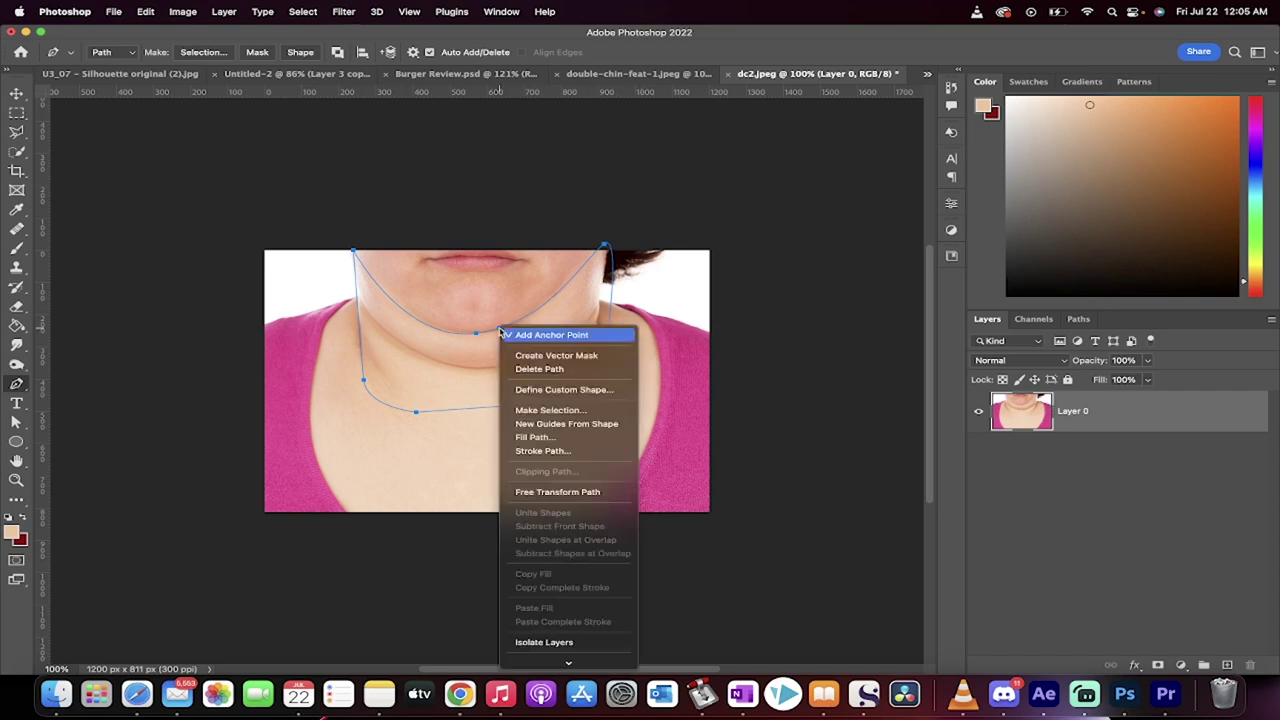
left_click(560, 410)
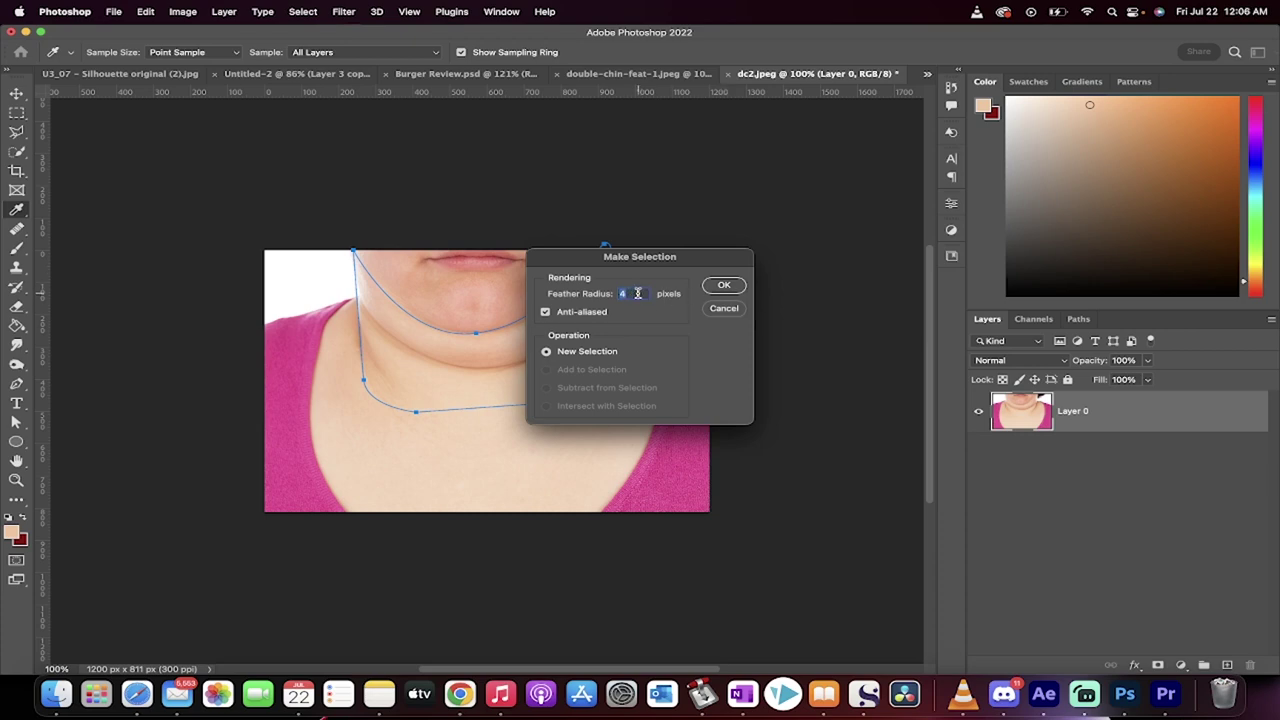
left_click(734, 287)
left_click(734, 287)
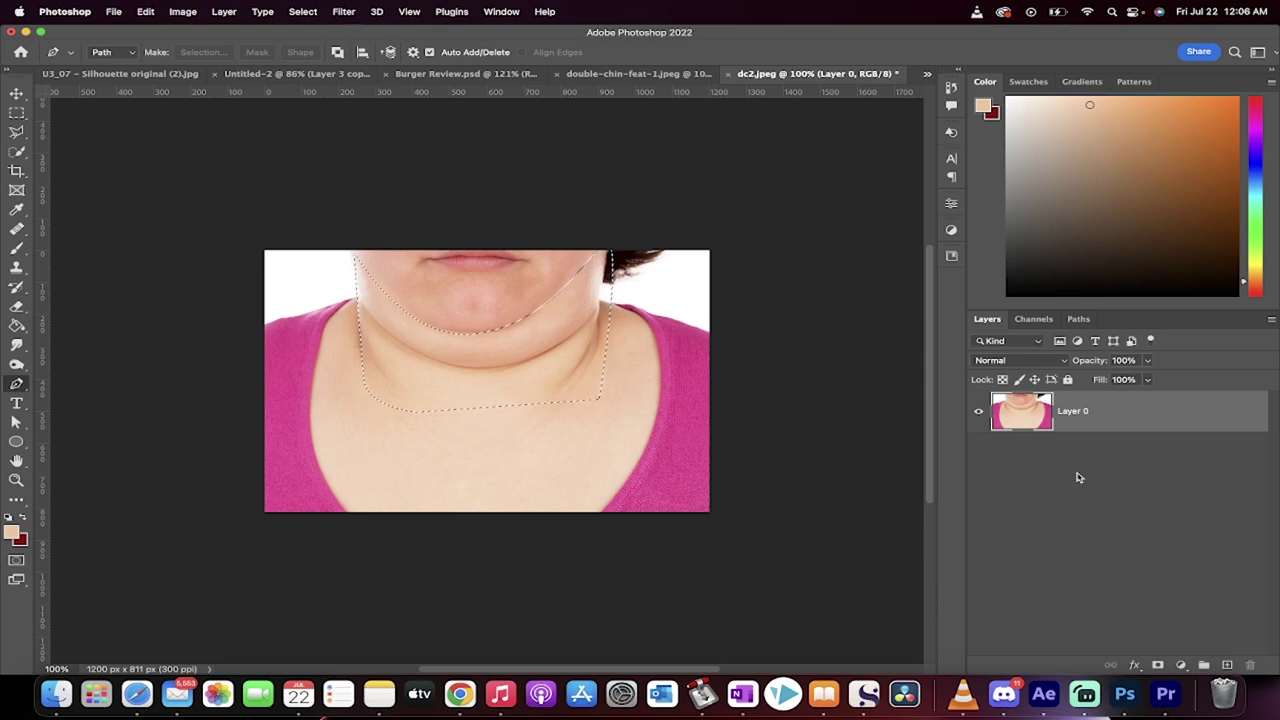
Copy the selected chin area onto two new layers and clip the upper copy to Layer 1.
key("super+j")
key("super+j")
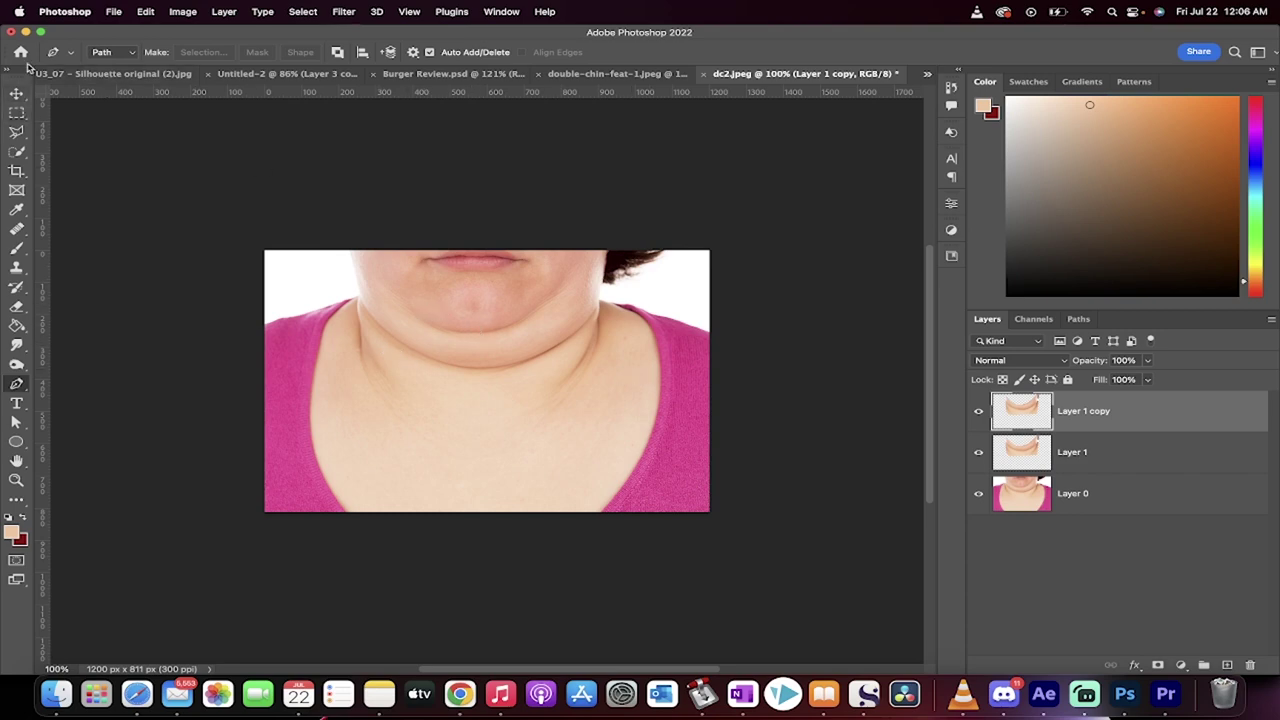
left_click(17, 94)
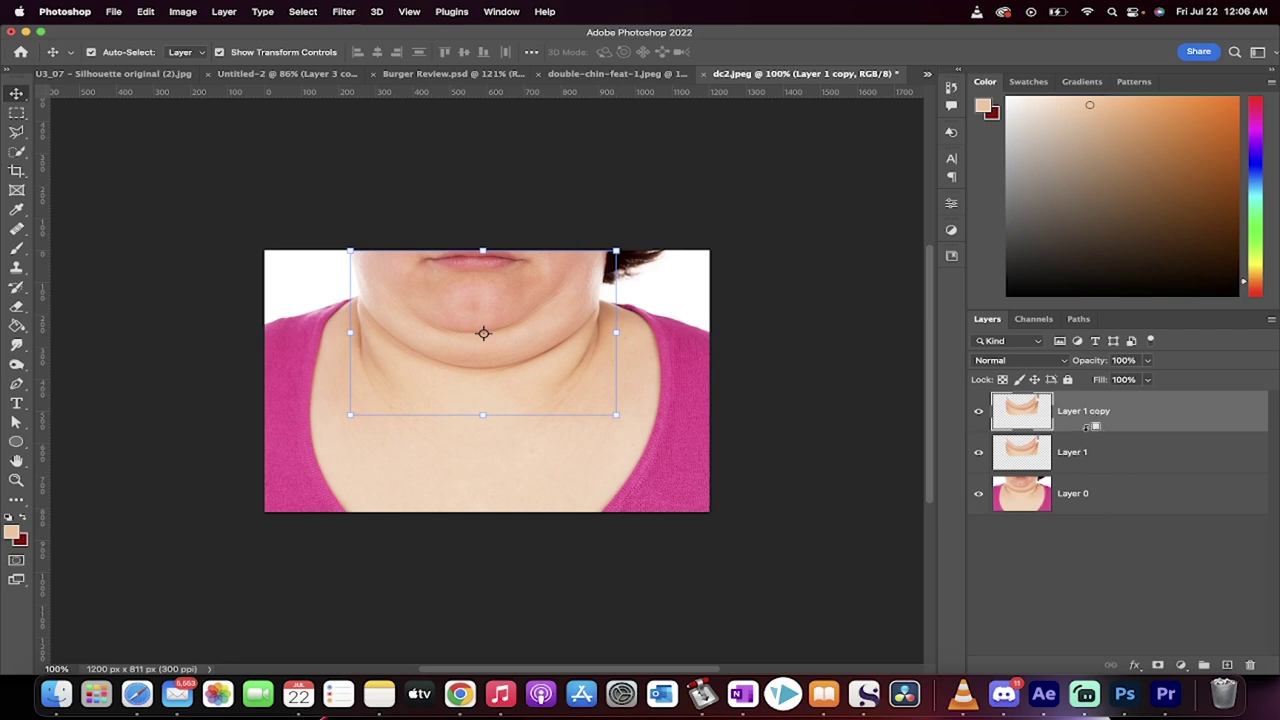
left_click_drag(1083, 440, 1084, 428)
left_click(1088, 431, "alt")
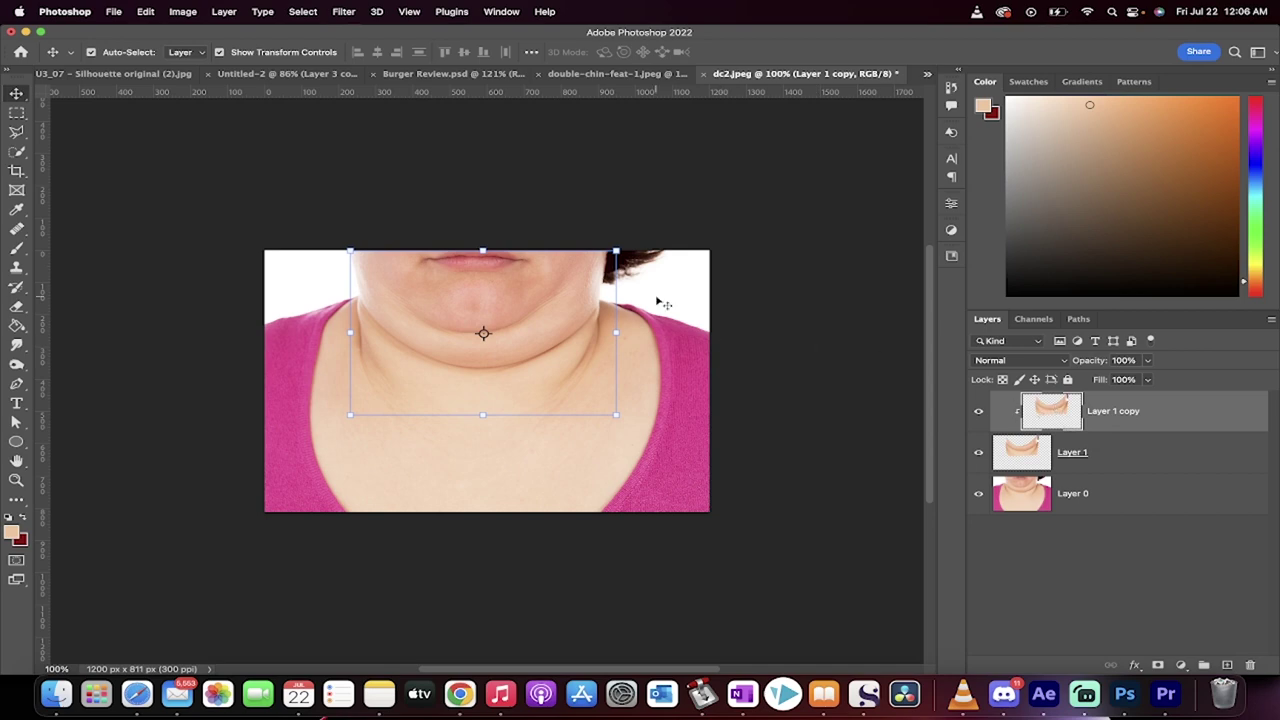
Warp Layer 1 copy, pulling the lower fold of the double chin up to the chin line.
left_click(189, 6)
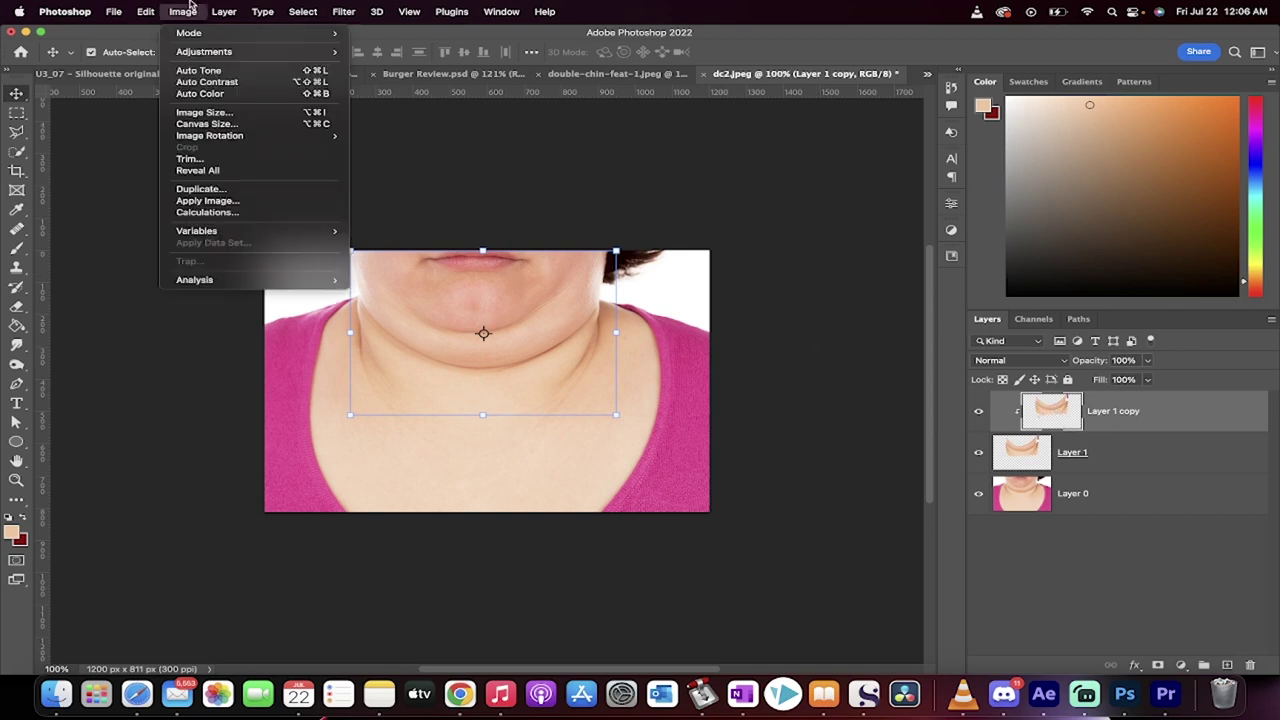
mouse_move(157, 6)
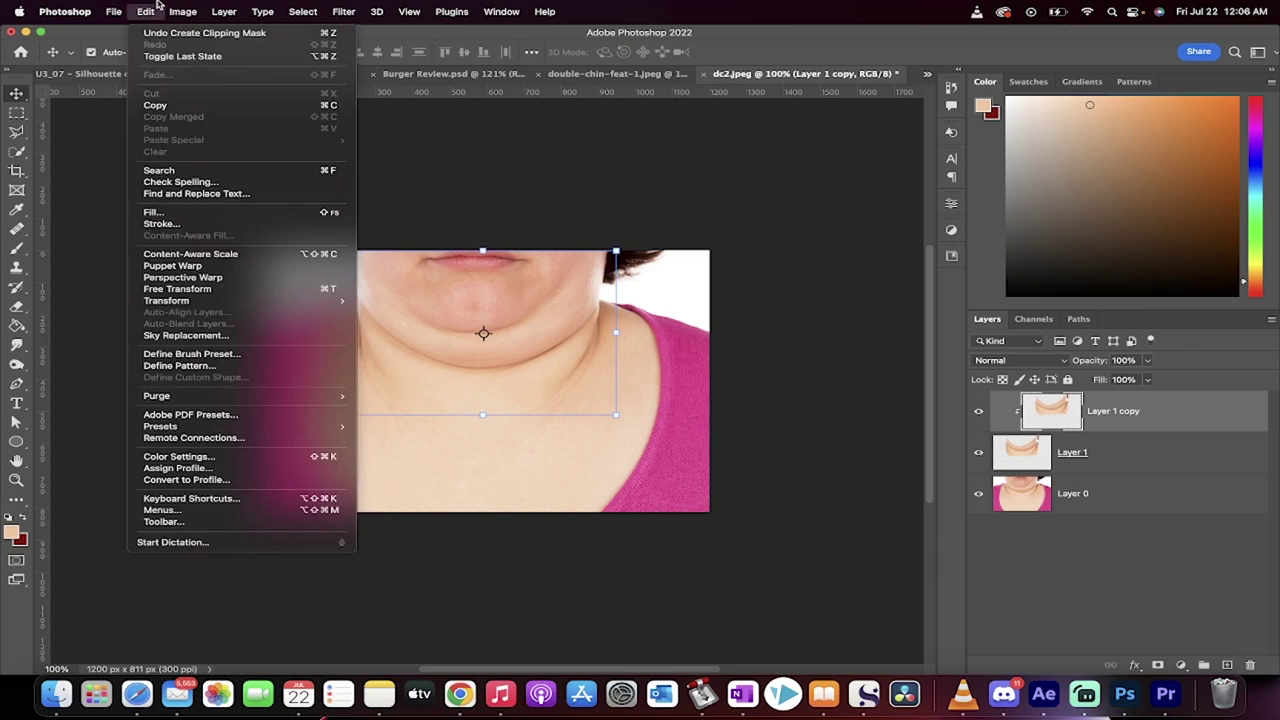
mouse_move(250, 301)
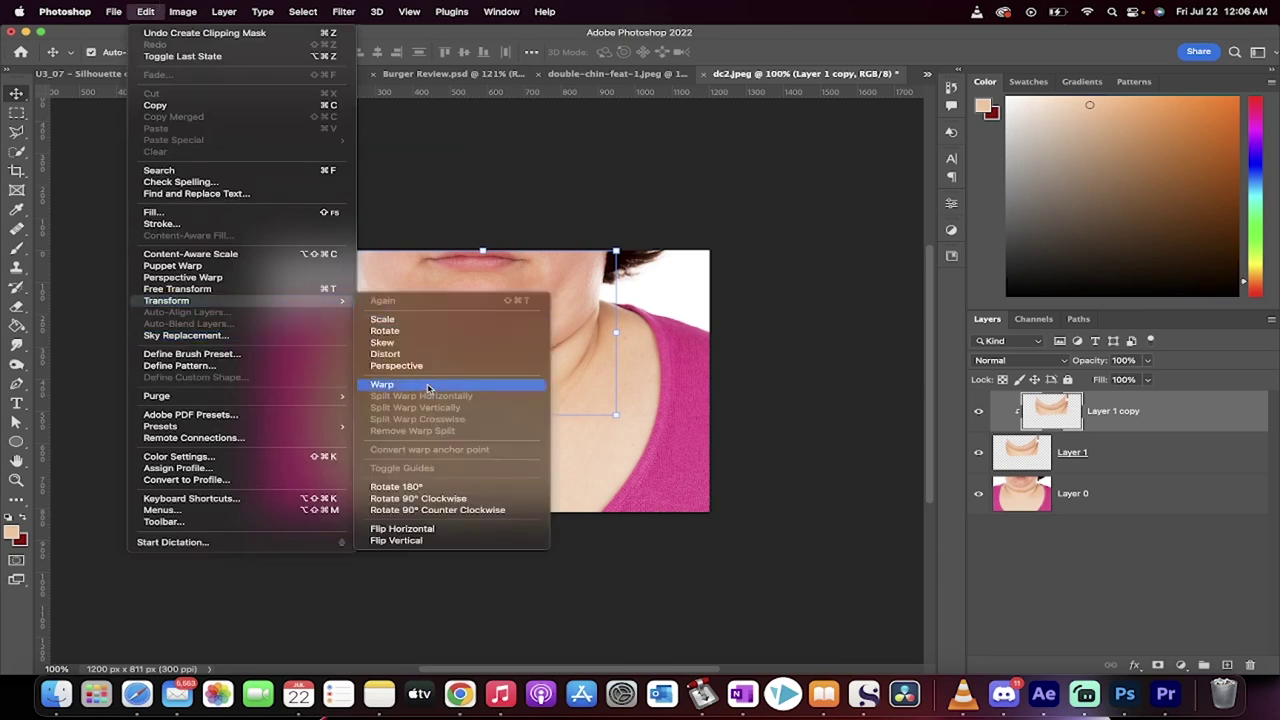
left_click(428, 386)
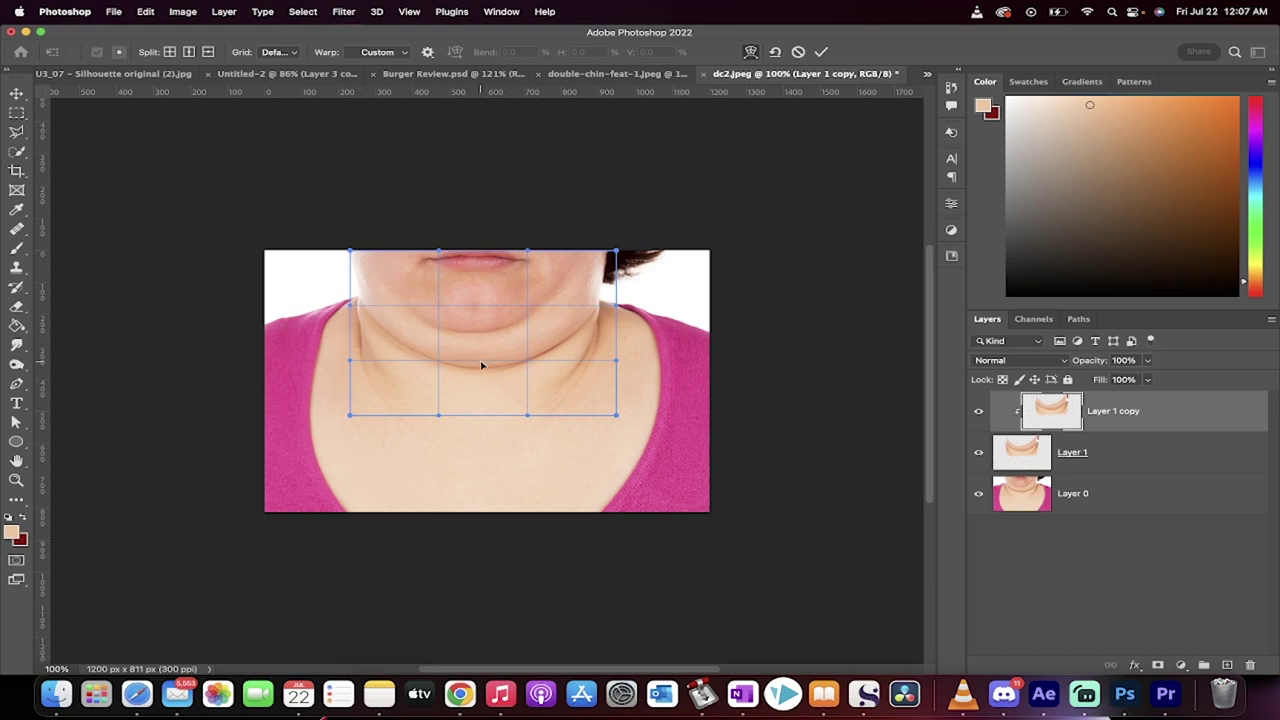
left_click_drag(481, 365, 481, 331)
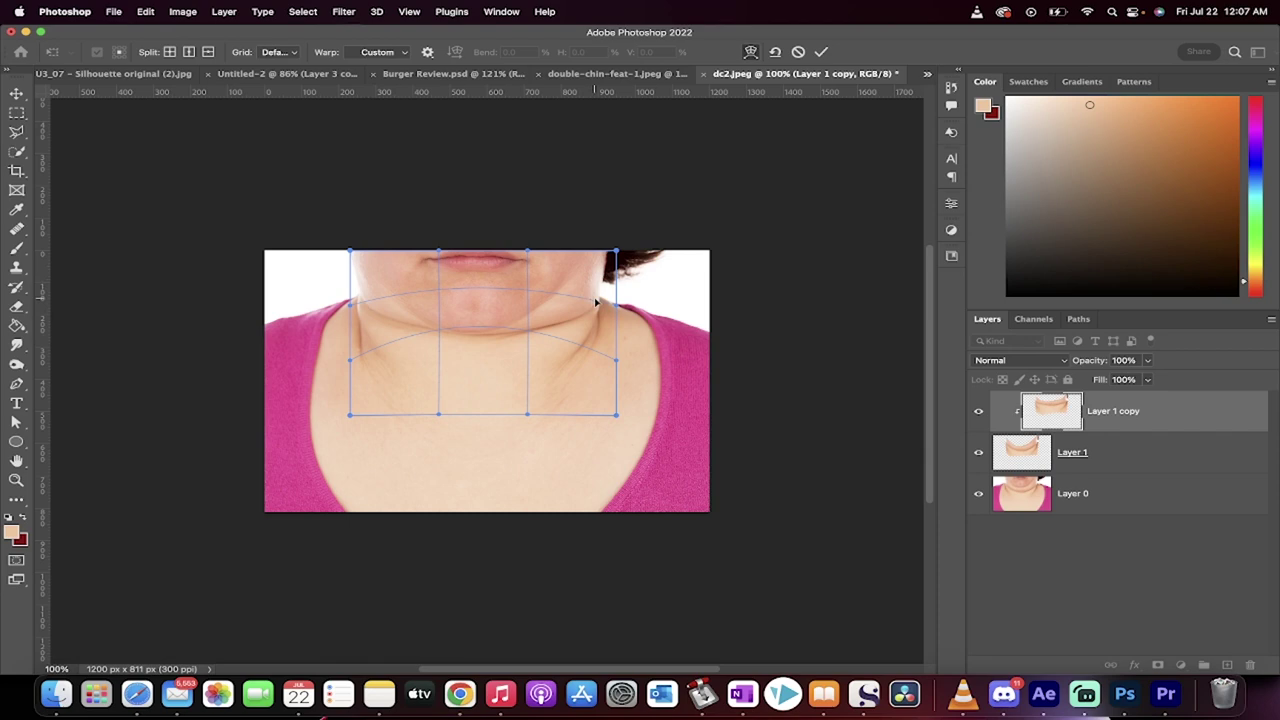
Refine the warp at both sides of the jaw and below the chin, and apply the transformation.
left_click_drag(599, 304, 573, 288)
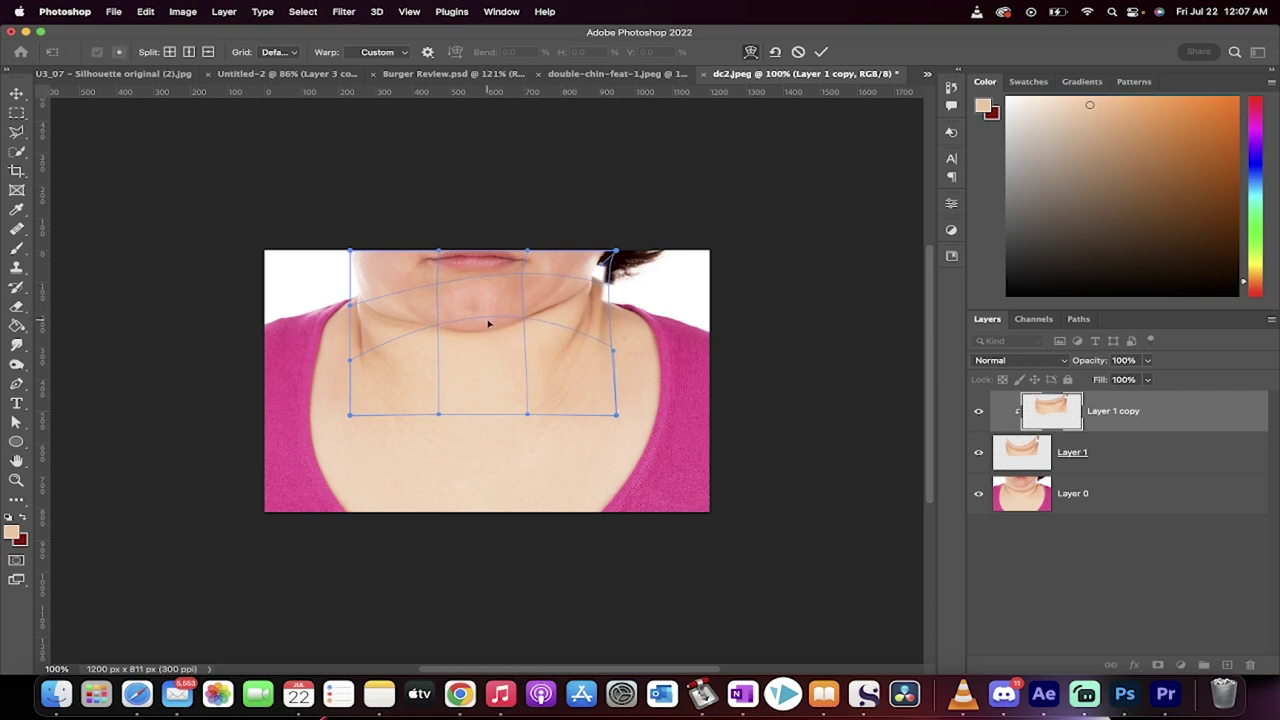
left_click_drag(484, 319, 485, 323)
mouse_move(383, 323)
left_mouse_down()
mouse_move(389, 306)
mouse_move(383, 316)
left_mouse_up()
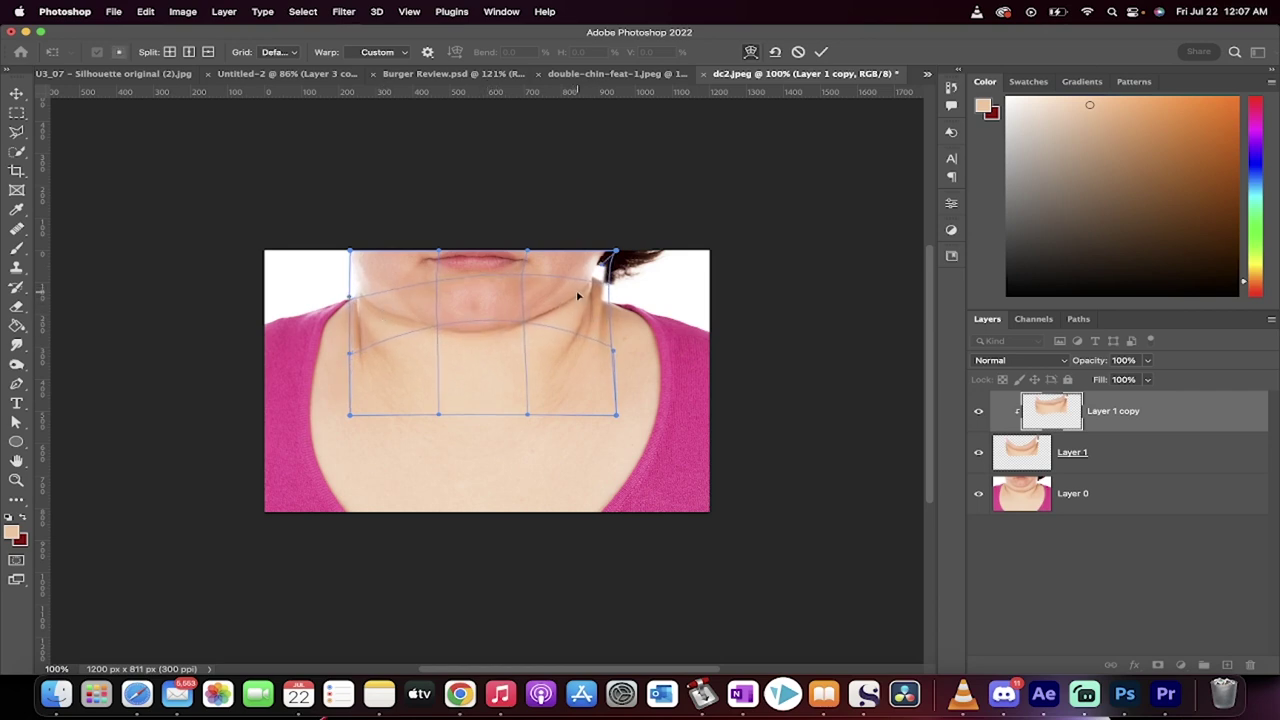
left_click_drag(577, 295, 544, 313)
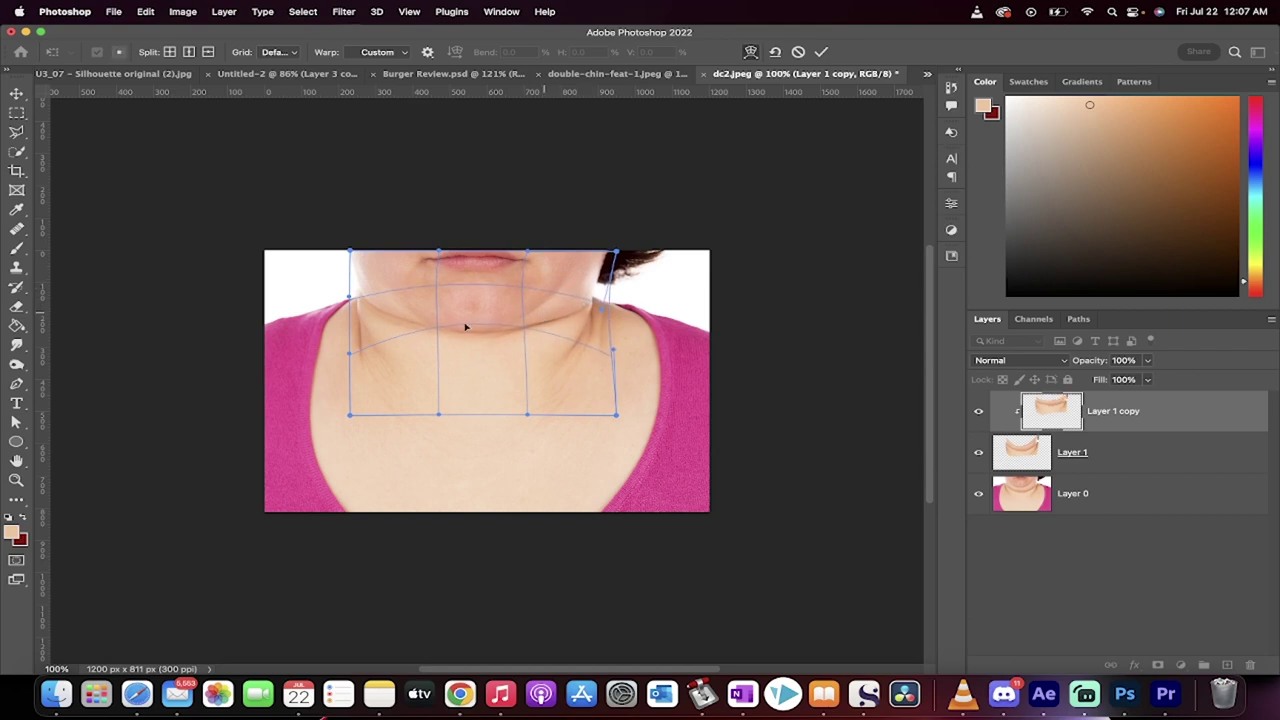
left_click_drag(394, 313, 394, 312)
left_click_drag(572, 285, 568, 303)
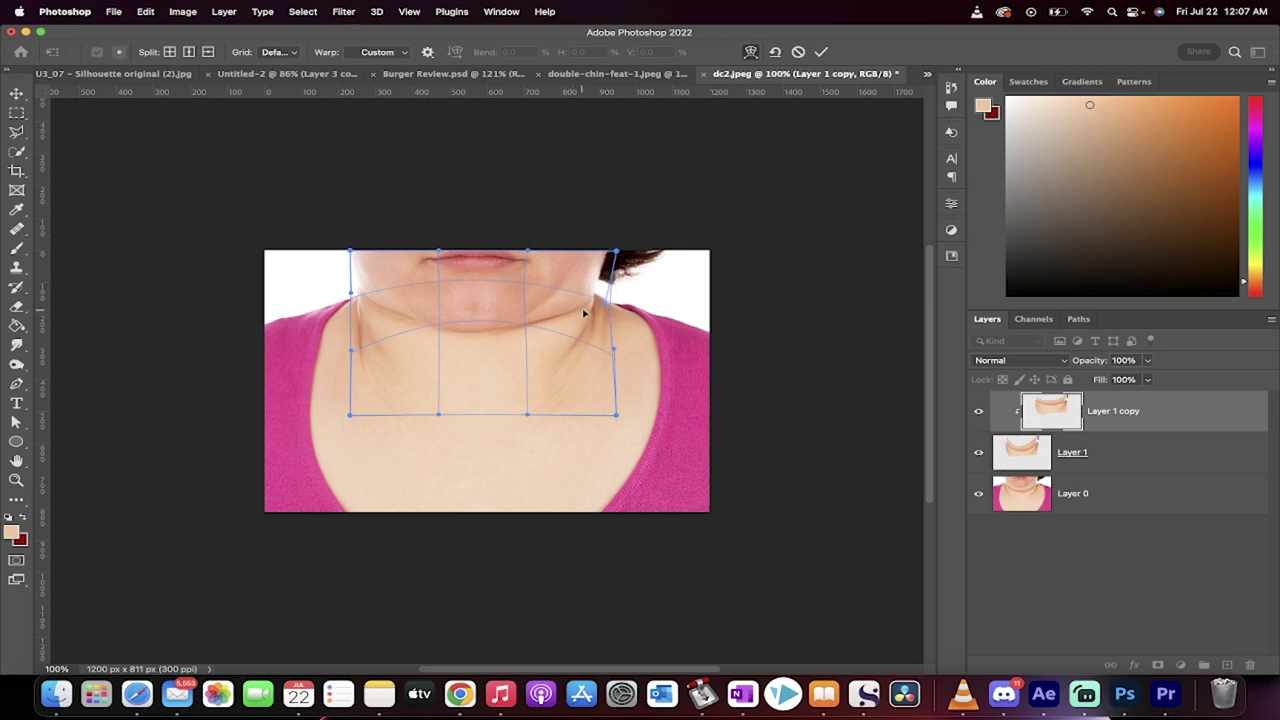
key("Return")
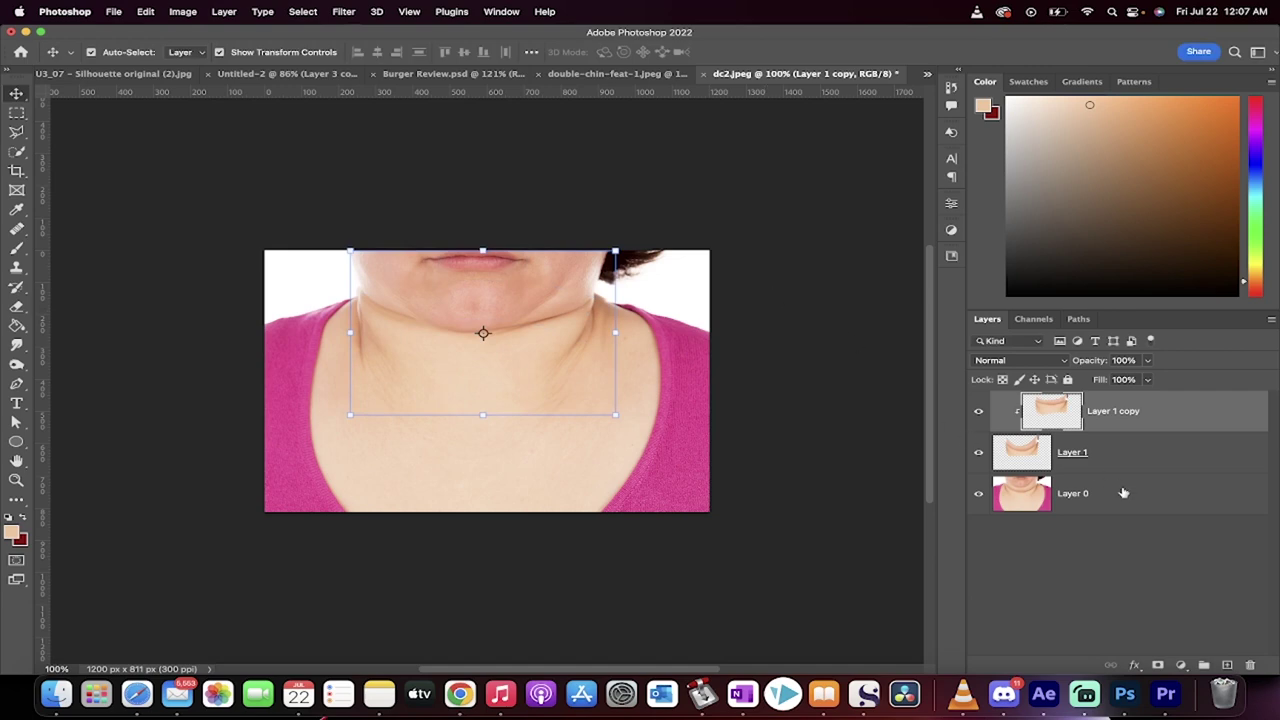
Compare the neck before and after the warp by toggling the visibility of Layer 1 and Layer 1 copy.
left_click(1123, 542)
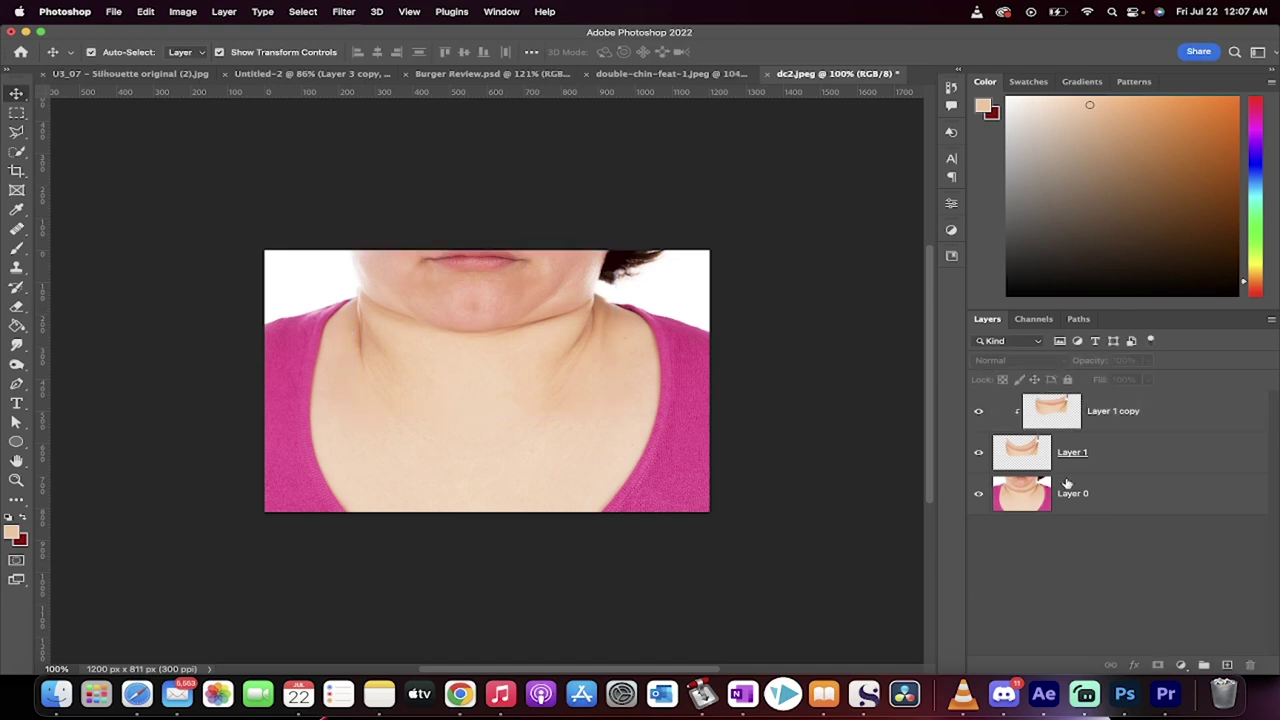
left_click(1028, 420)
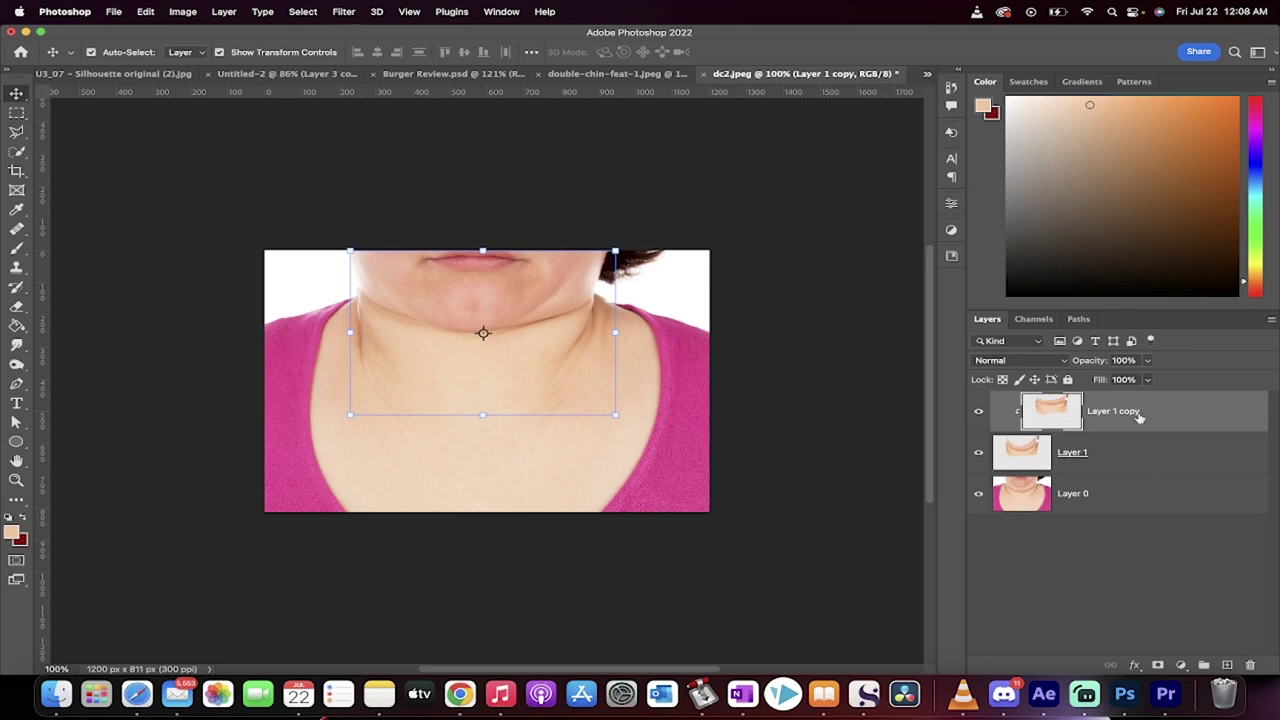
left_click(980, 412)
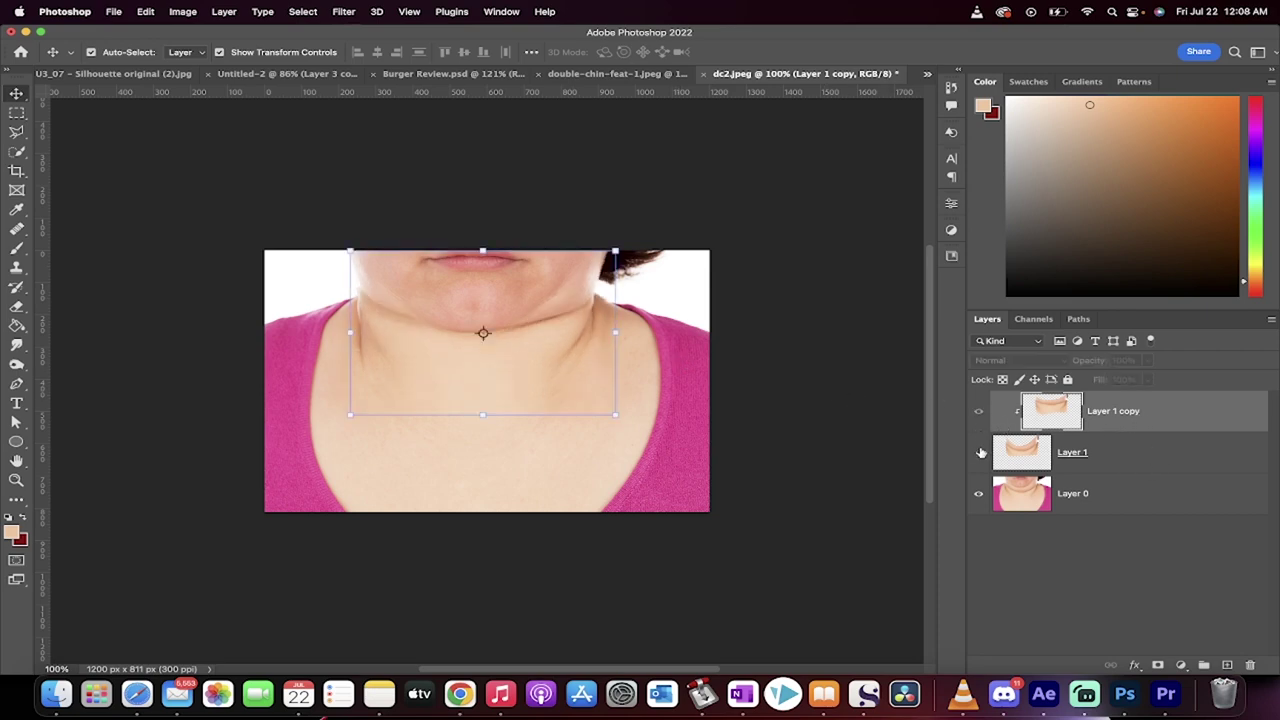
left_click(979, 411)
left_click(979, 452)
left_click(980, 413)
left_click(980, 452)
left_click(980, 452)
left_click(980, 452)
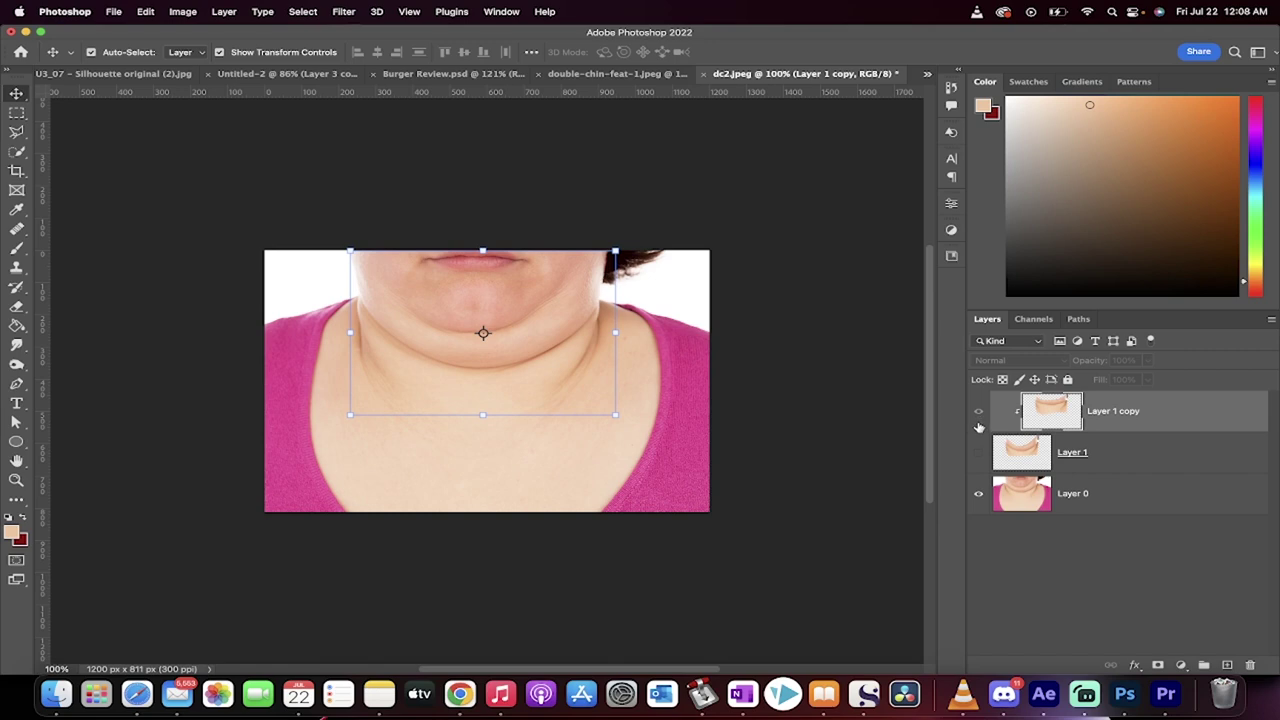
left_click(979, 453)
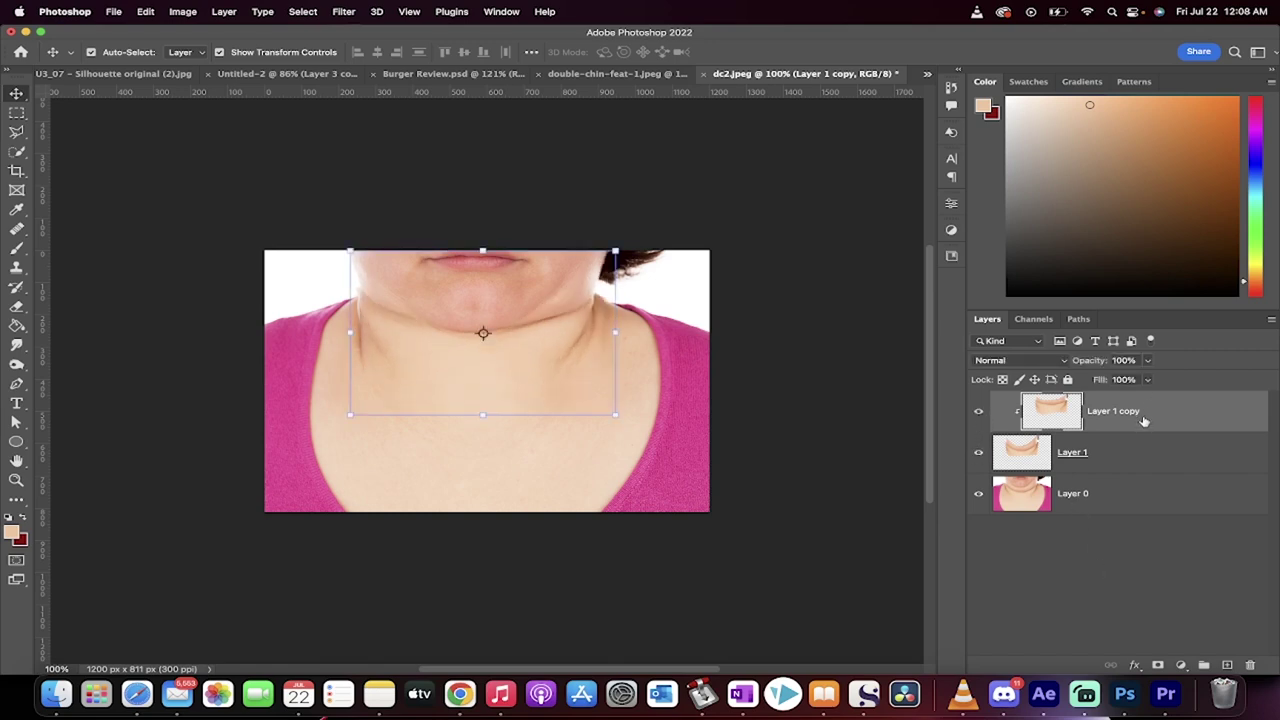
Add an empty layer above Layer 1 copy and set up a Soft Round brush at 49 px with 10% flow.
left_click(1226, 666)
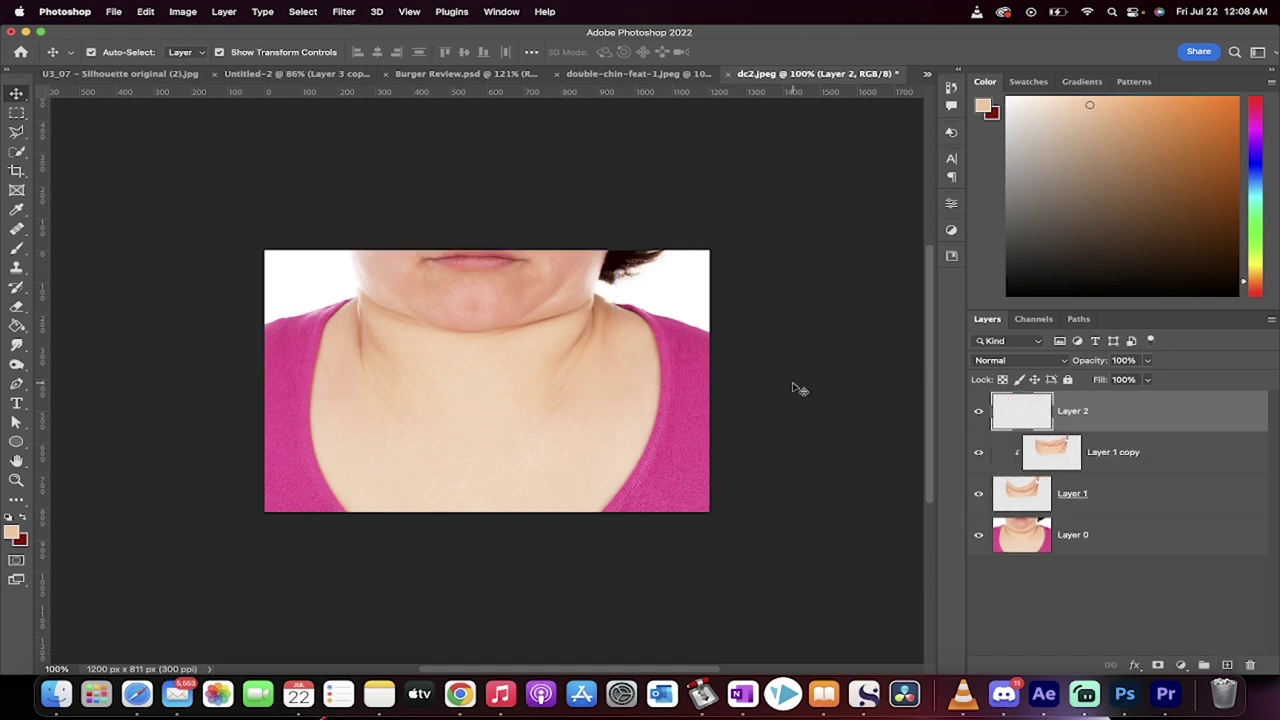
left_click(20, 251)
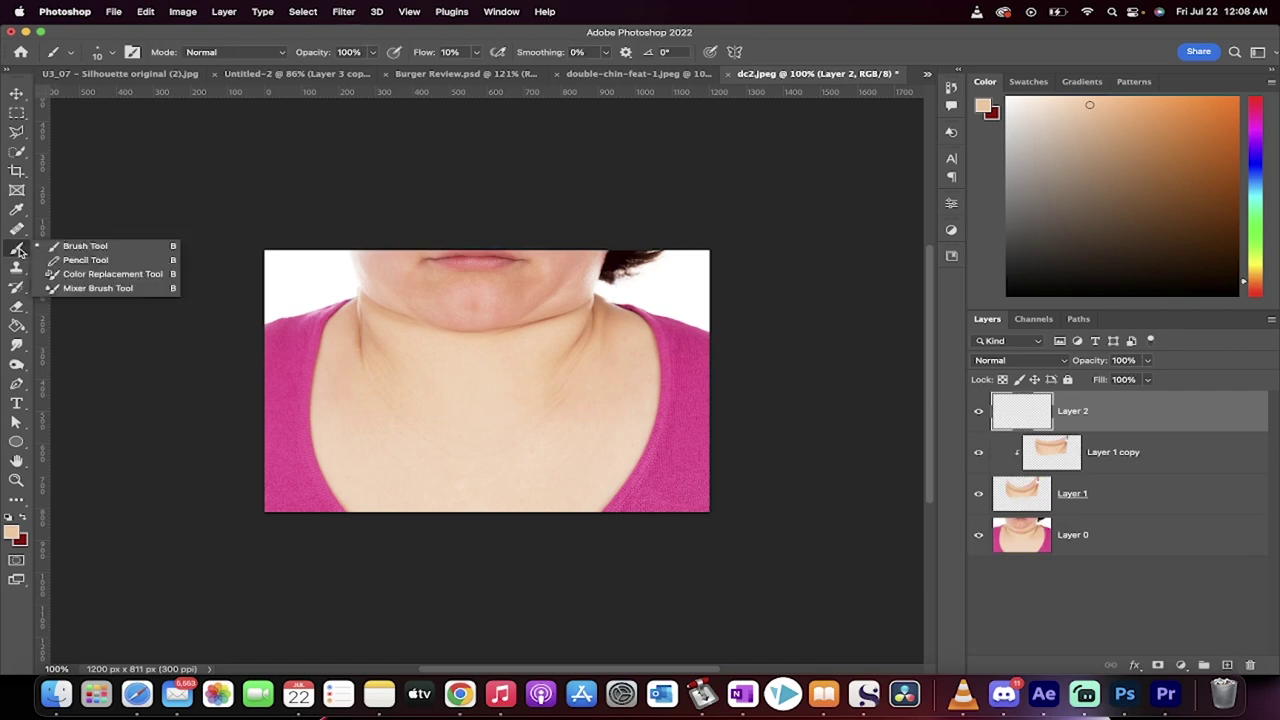
left_click(82, 249)
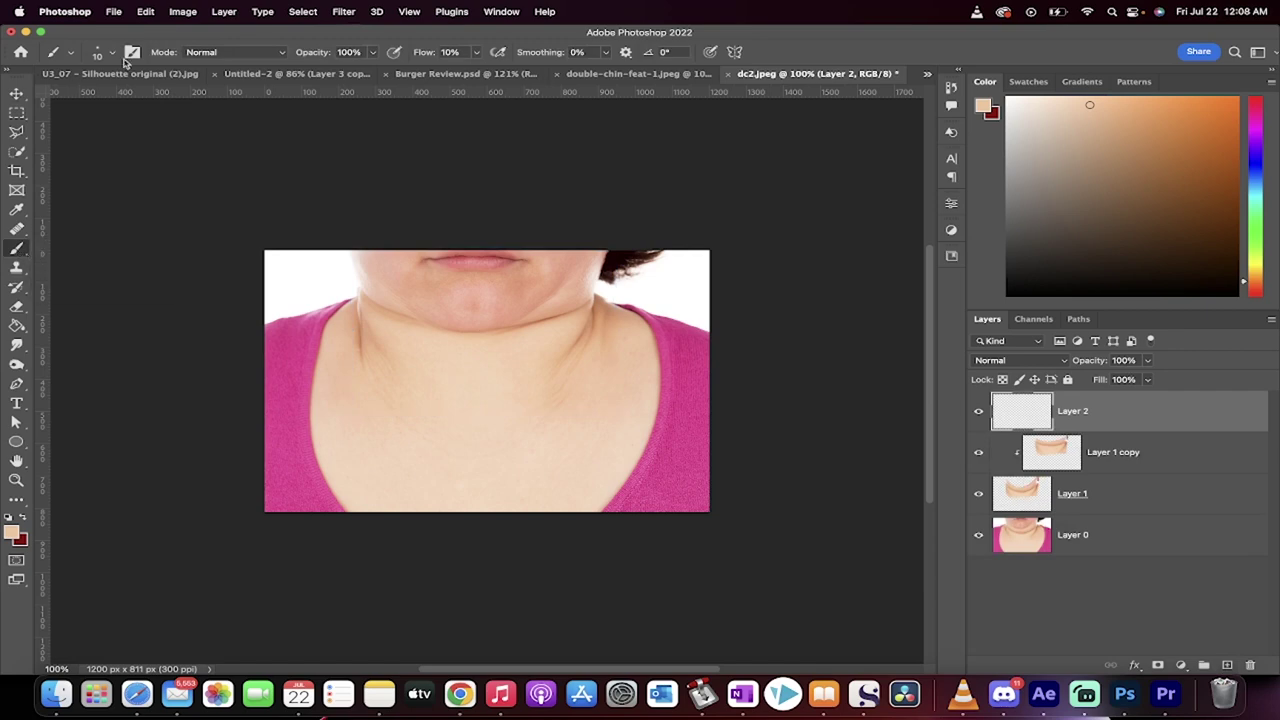
left_click(116, 55)
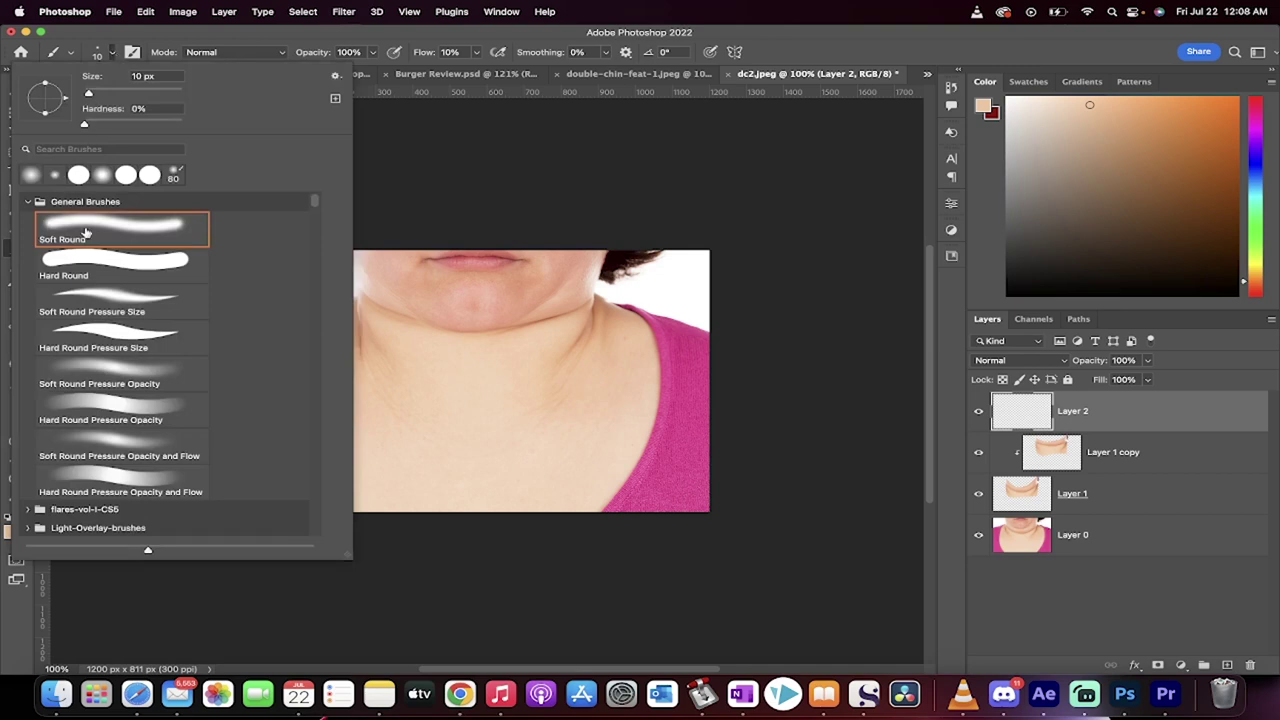
left_click_drag(88, 93, 103, 96)
left_click(106, 94)
left_click(113, 50)
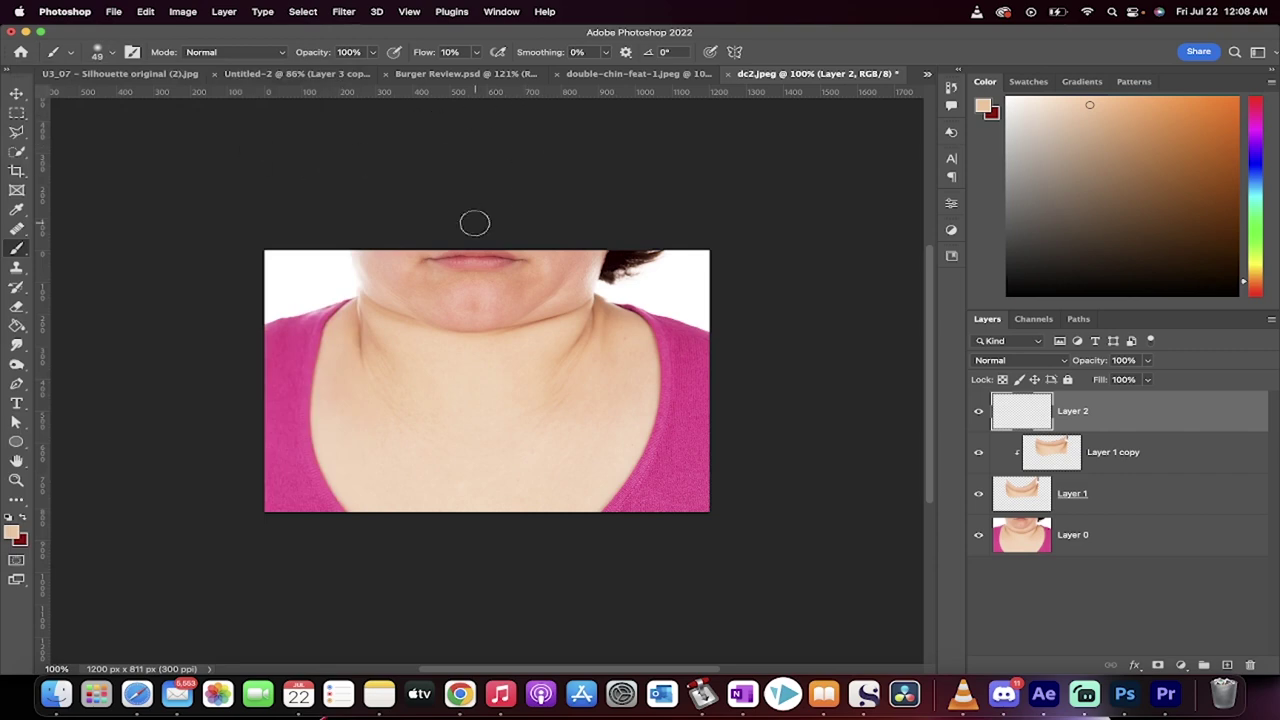
left_click(442, 54)
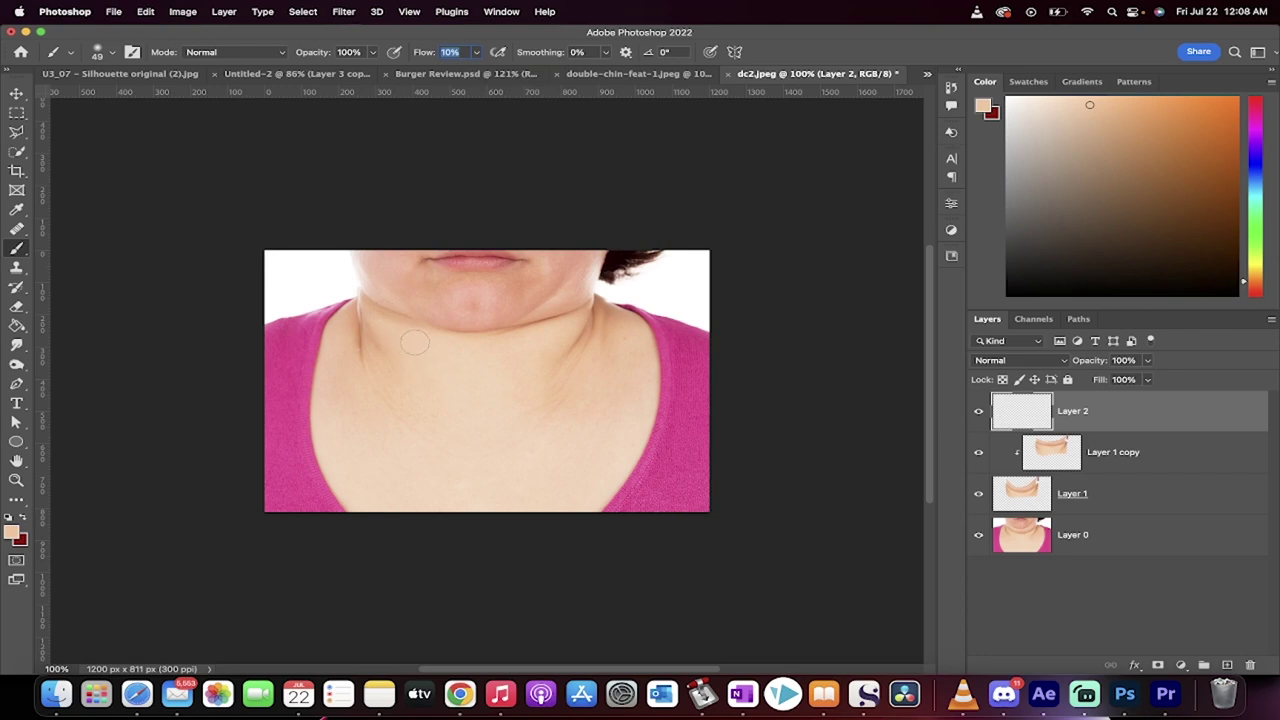
right_click(18, 253)
left_click(85, 250)
Sample nearby skin tones and paint over the fold shadow beneath the right side of the jaw on Layer 2.
left_click(555, 335, "alt")
left_click(570, 321, "alt")
mouse_move(582, 308)
left_mouse_down()
mouse_move(525, 339)
mouse_move(590, 295)
left_mouse_up()
left_click(549, 329, "alt")
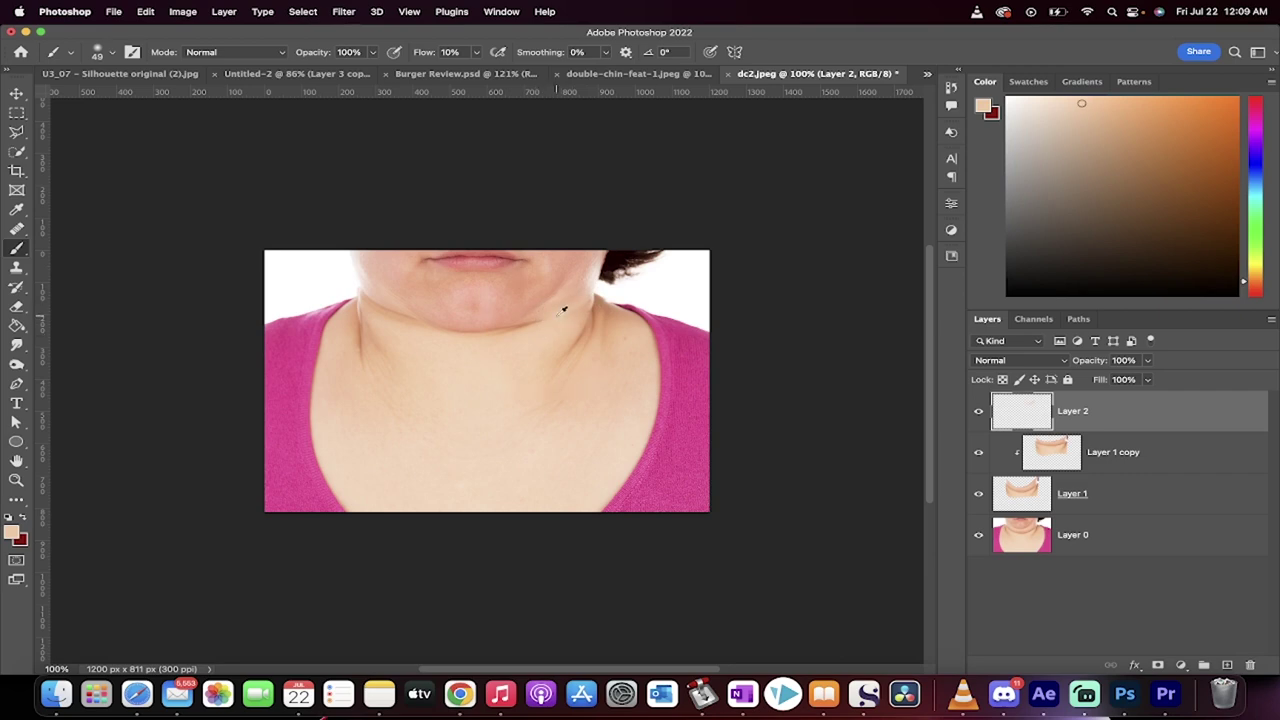
left_click(571, 301, "alt")
mouse_move(571, 304)
left_mouse_down()
mouse_move(514, 354)
mouse_move(534, 334)
mouse_move(480, 343)
mouse_move(522, 334)
mouse_move(587, 283)
left_mouse_up()
left_click(556, 327, "alt")
left_click(523, 336, "alt")
left_click(537, 322, "alt")
left_click_drag(537, 358, 519, 349)
Sample neck skin tones and paint over the fold shadow beneath the left side of the jaw and under the chin.
left_click(412, 370, "alt")
mouse_move(372, 324)
left_mouse_down()
mouse_move(388, 316)
mouse_move(408, 334)
mouse_move(374, 305)
mouse_move(400, 335)
mouse_move(411, 334)
mouse_move(395, 311)
mouse_move(372, 310)
mouse_move(428, 340)
left_mouse_up()
left_click(431, 360, "alt")
left_click(388, 330, "alt")
left_click(426, 347, "alt")
mouse_move(514, 341)
left_mouse_down()
mouse_move(573, 291)
mouse_move(514, 338)
mouse_move(549, 332)
left_mouse_up()
Reduce the brush to 10 px and touch up both edges of the jaw with skin tones sampled from the face.
key("bracketleft")
key("bracketleft")
key("bracketleft")
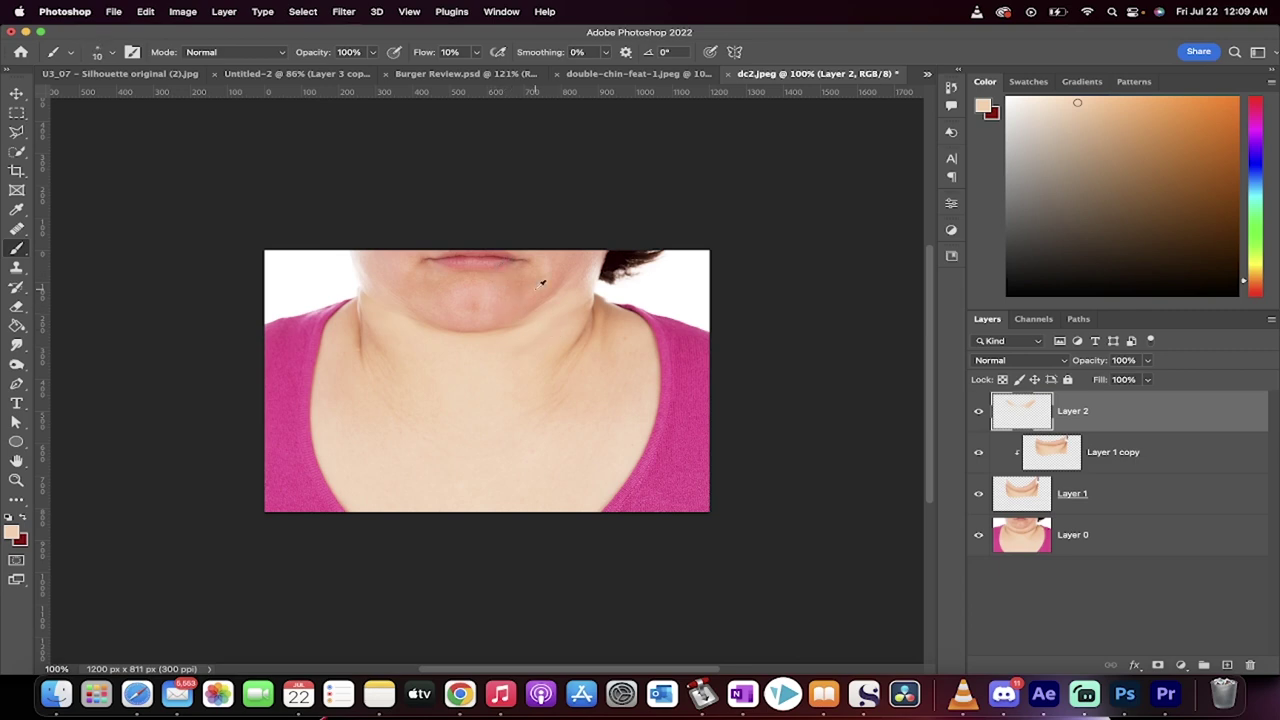
left_click(537, 297, "alt")
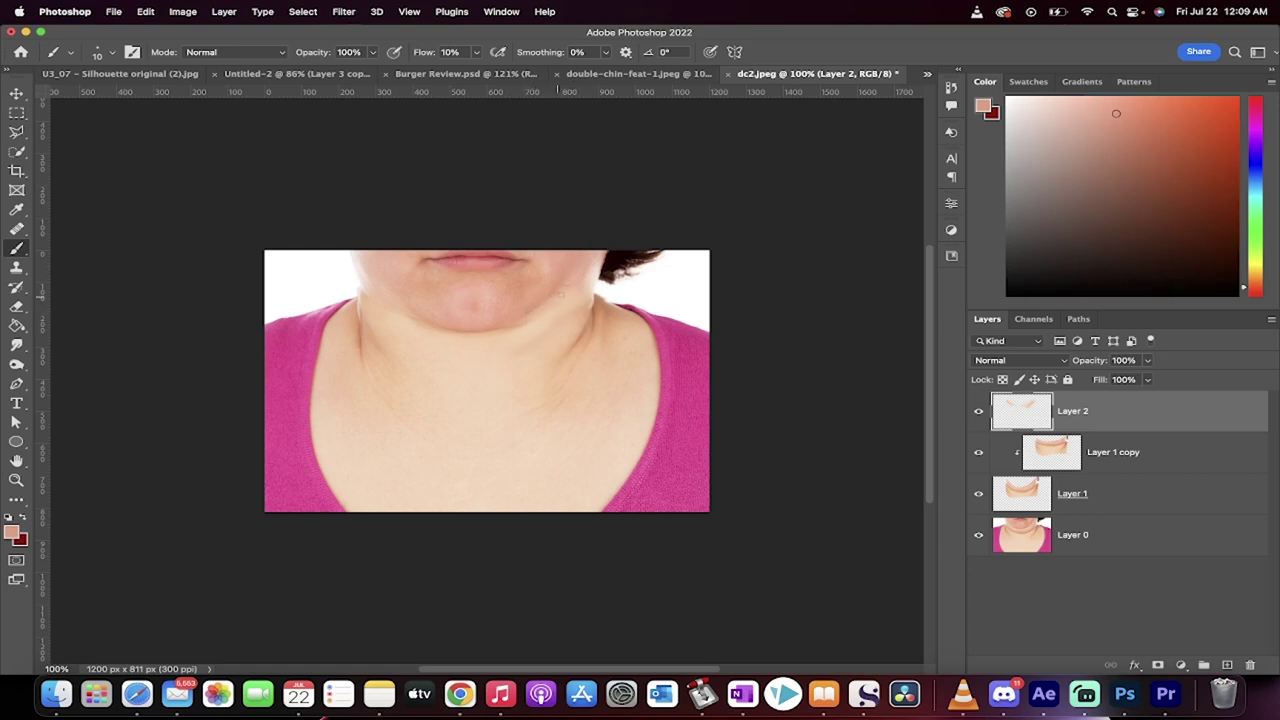
left_click(383, 291, "alt")
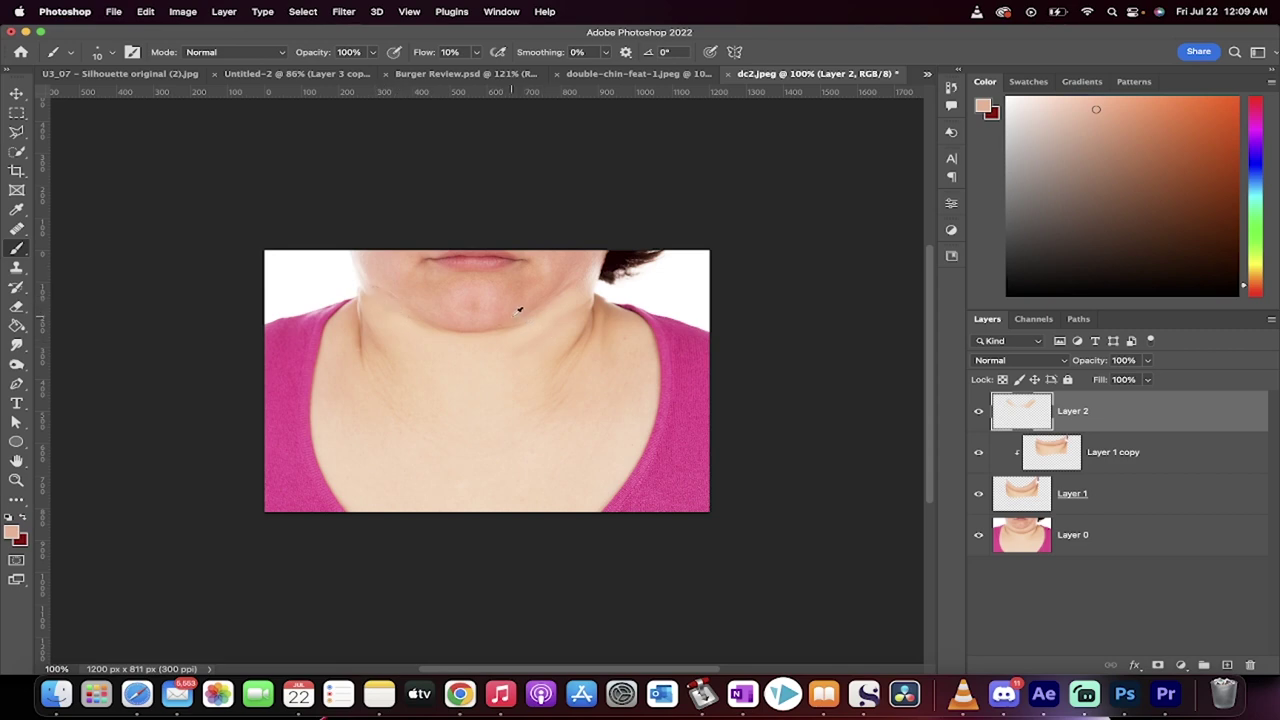
Enlarge the brush to 50 px, blend the right jawline with sampled skin tones, and check Layer 2 by toggling its visibility.
left_click(551, 316, "alt")
key("]")
key("]")
key("]")
key("]")
key("]")
key("]")
key("]")
left_click(536, 303, "alt")
mouse_move(979, 412)
left_mouse_down()
mouse_move(975, 495)
mouse_move(982, 418)
left_mouse_up()
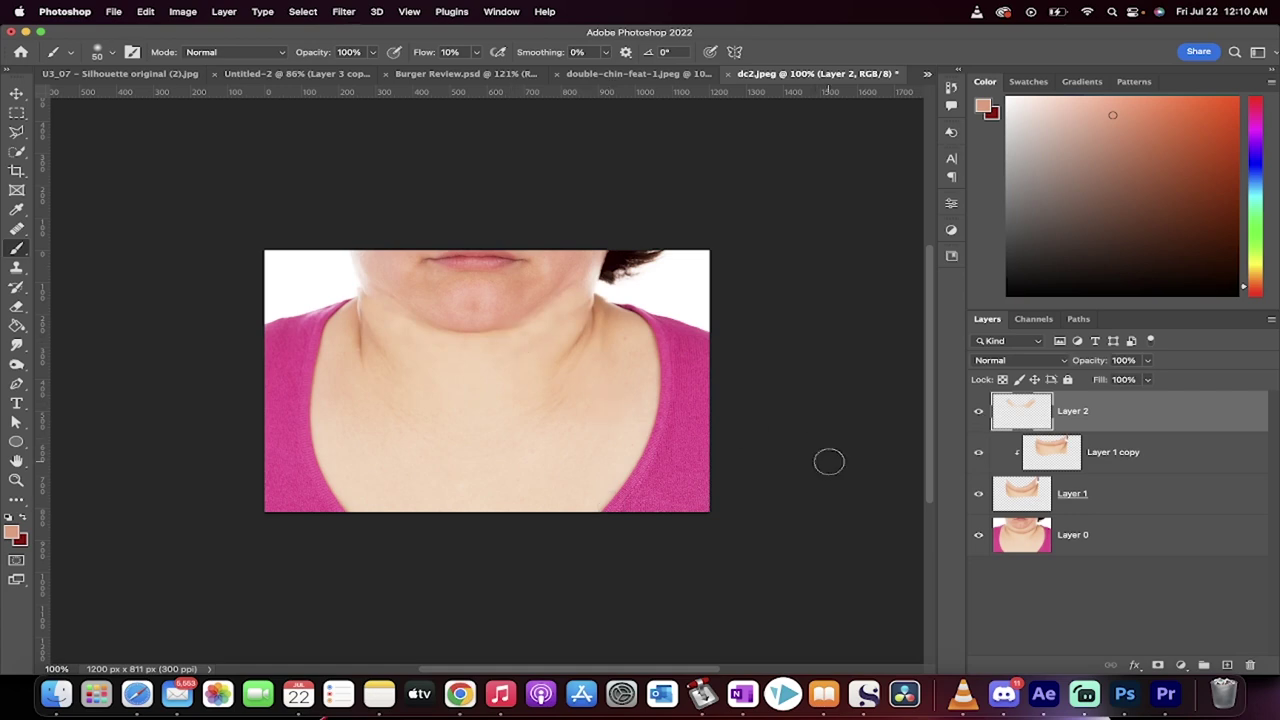